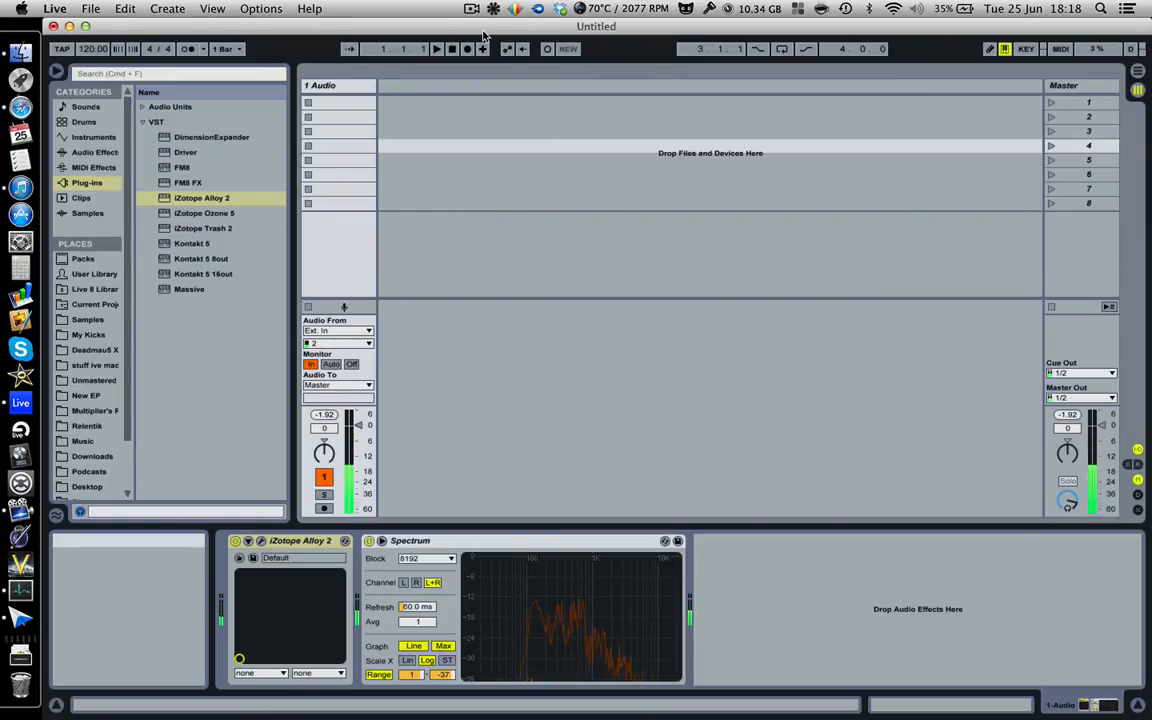
- Open the preferences, move their window clear, and display the Look/Feel settings
click(56, 9)
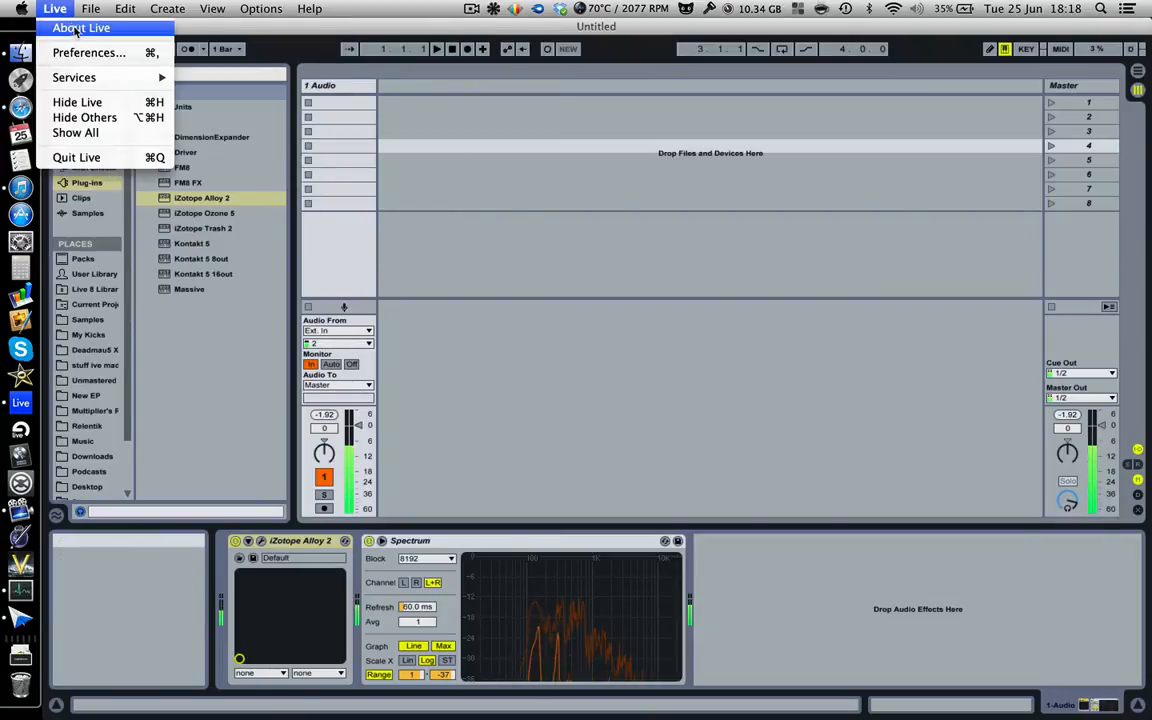
click(88, 51)
drag(557, 127, 611, 110)
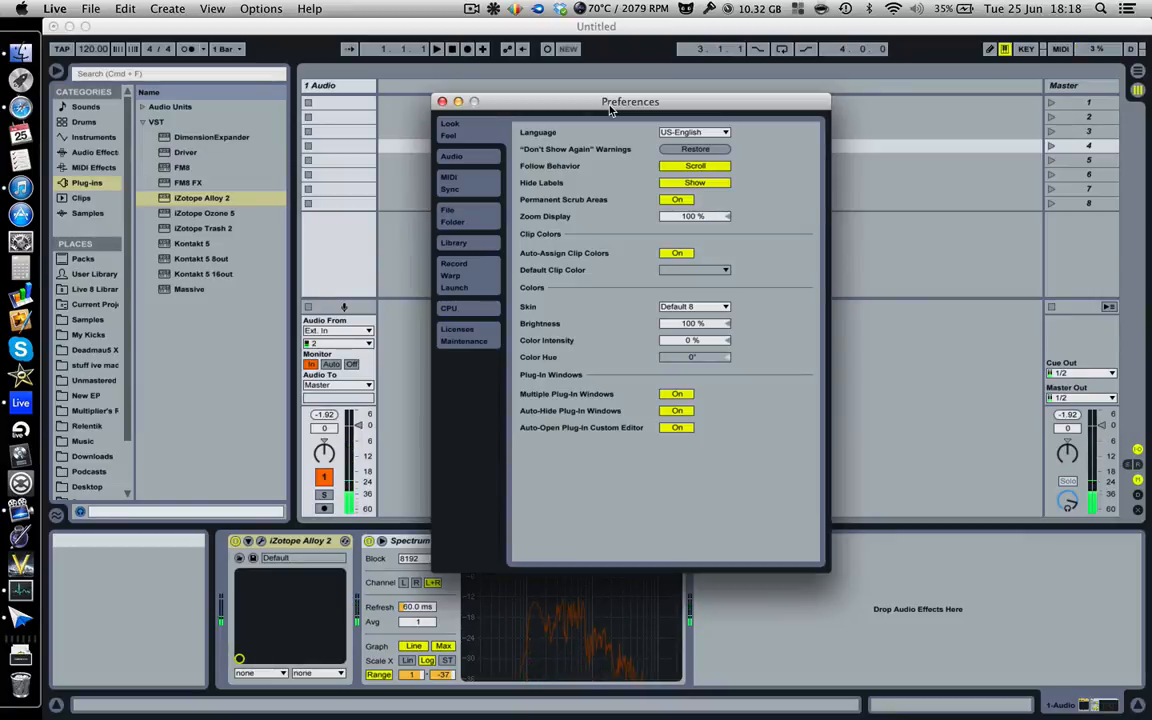
click(458, 156)
click(465, 131)
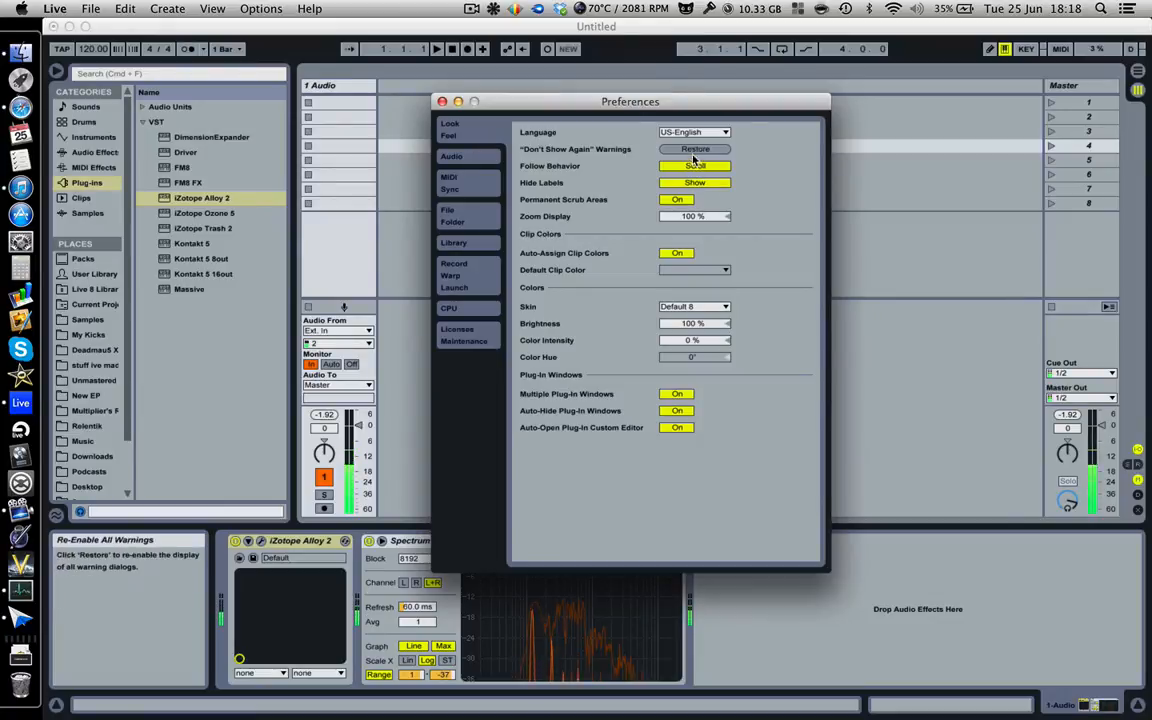
- Try the Default interface skin and switch back to Default 8
click(694, 307)
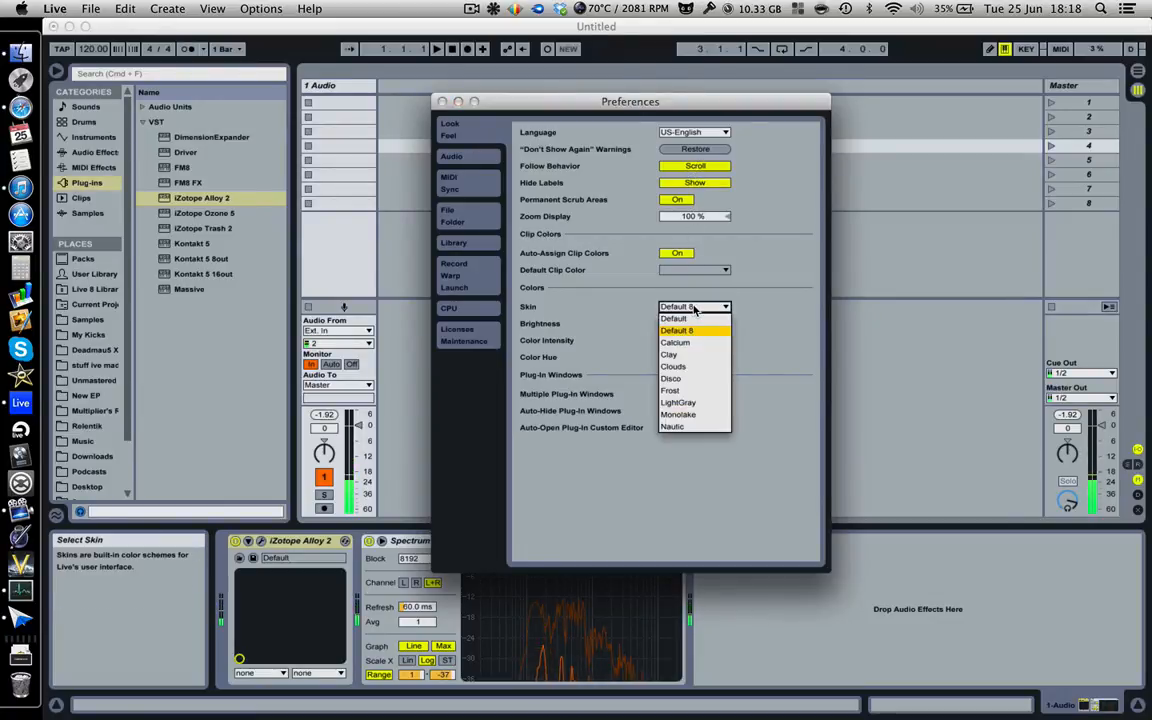
click(694, 320)
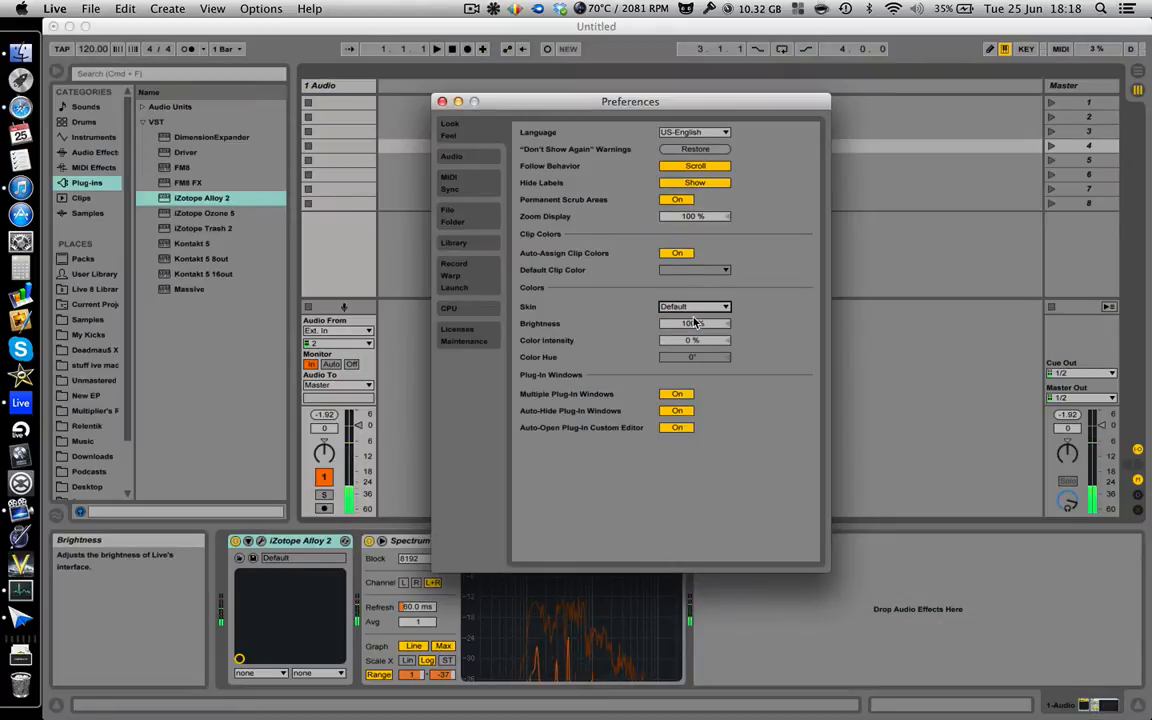
click(694, 307)
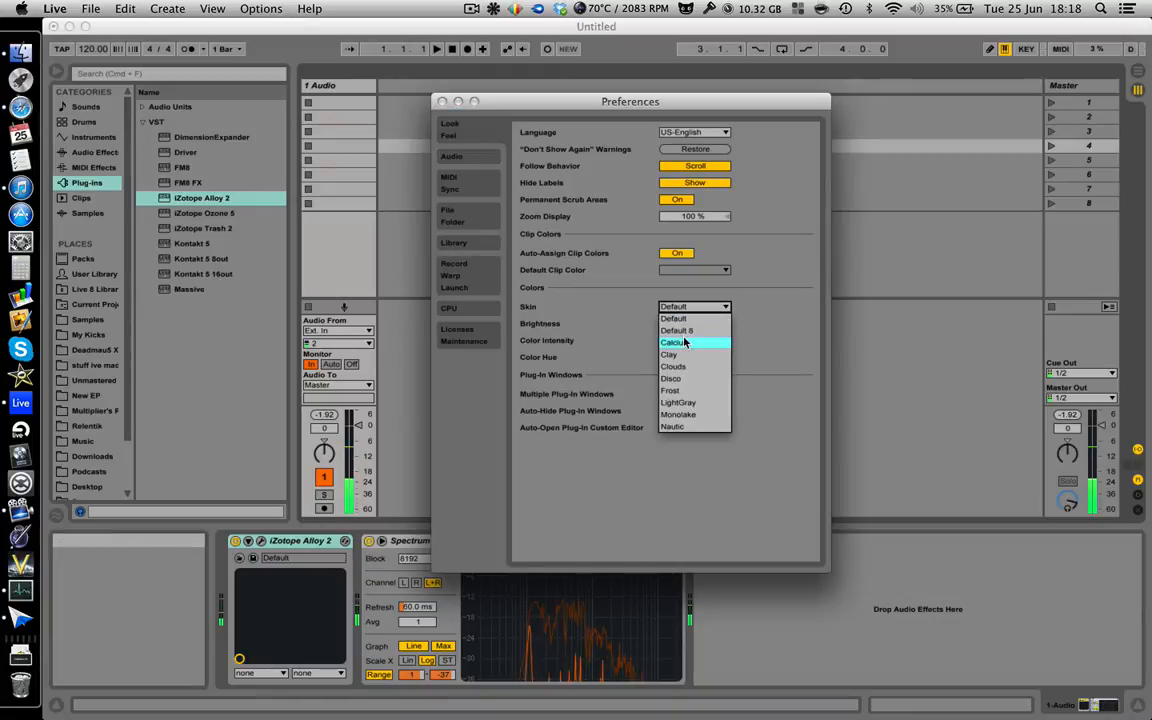
click(680, 331)
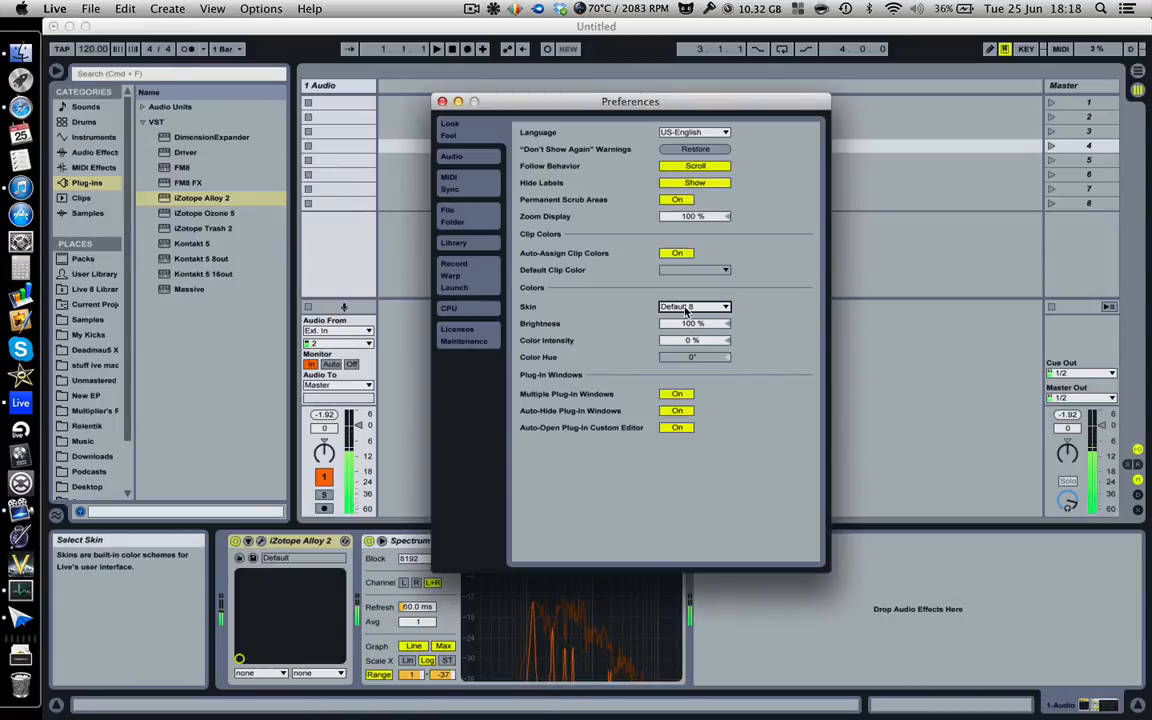
- Try out the Frost, Calcium and Monolake skins, compare Frost once more, and return the interface to Default 8
click(686, 308)
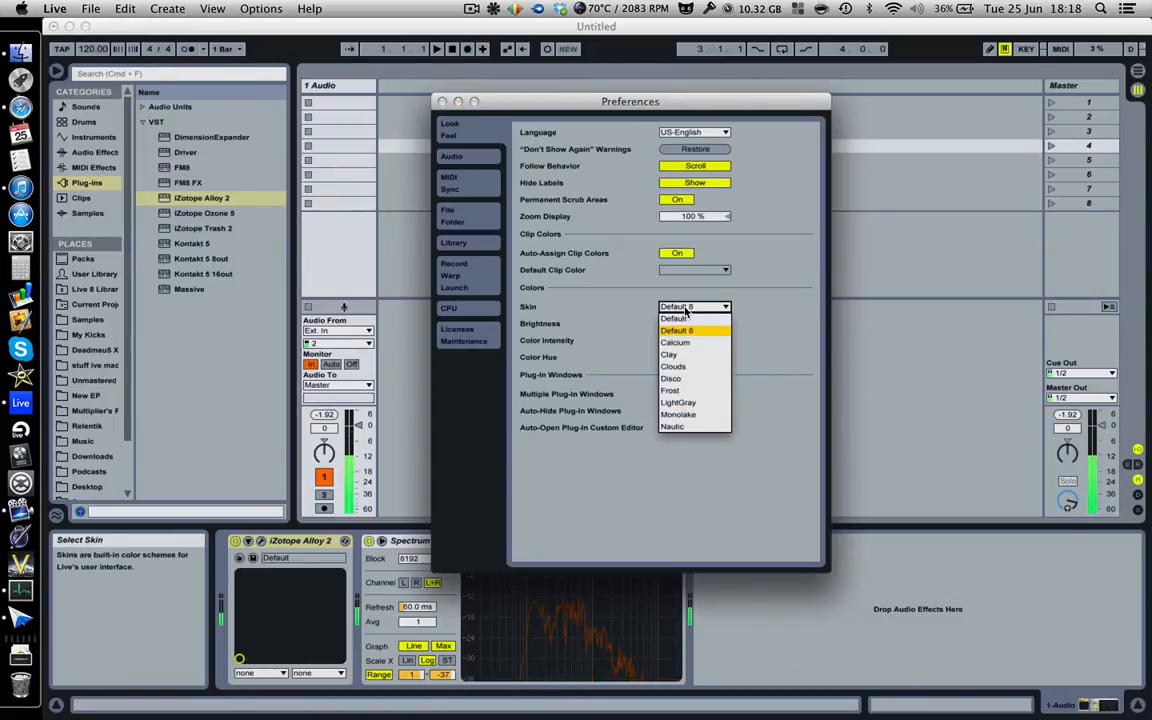
click(672, 390)
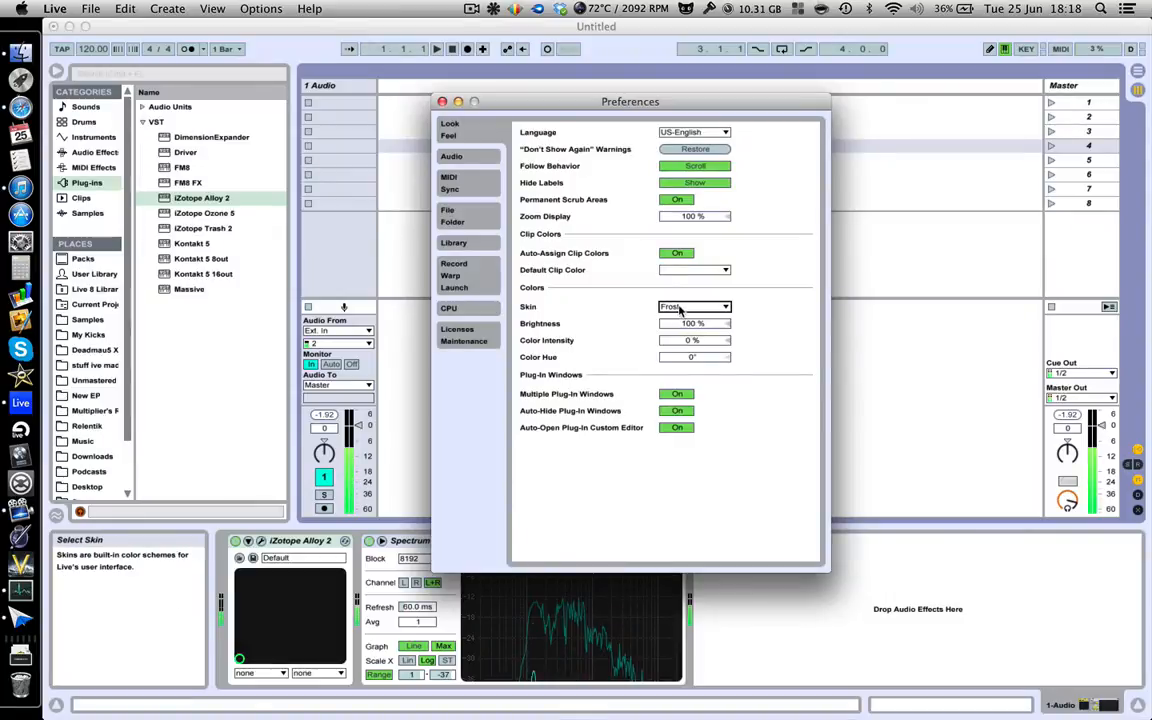
click(679, 308)
click(693, 348)
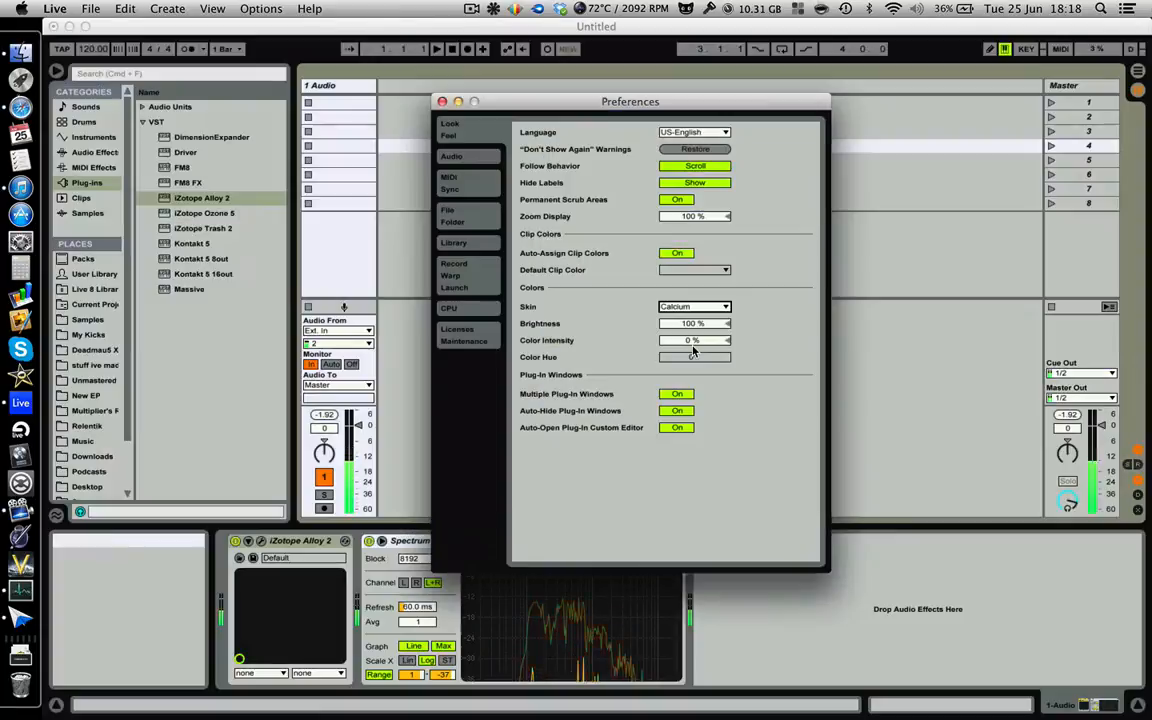
click(692, 307)
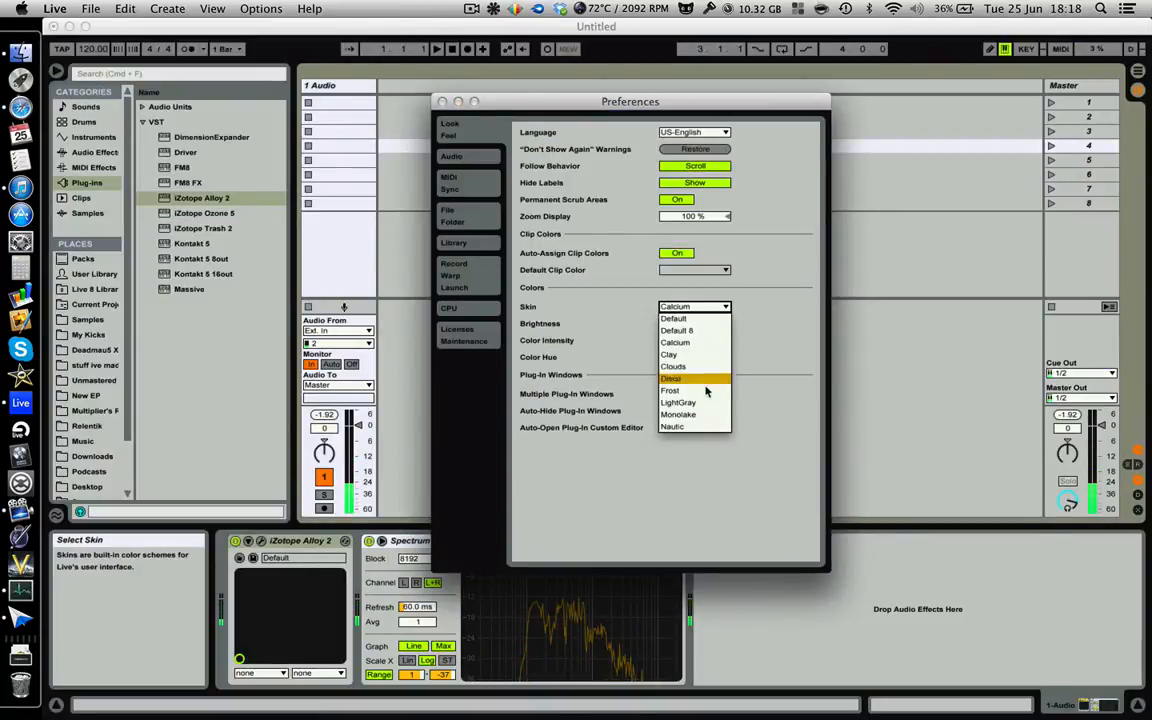
click(705, 414)
click(694, 307)
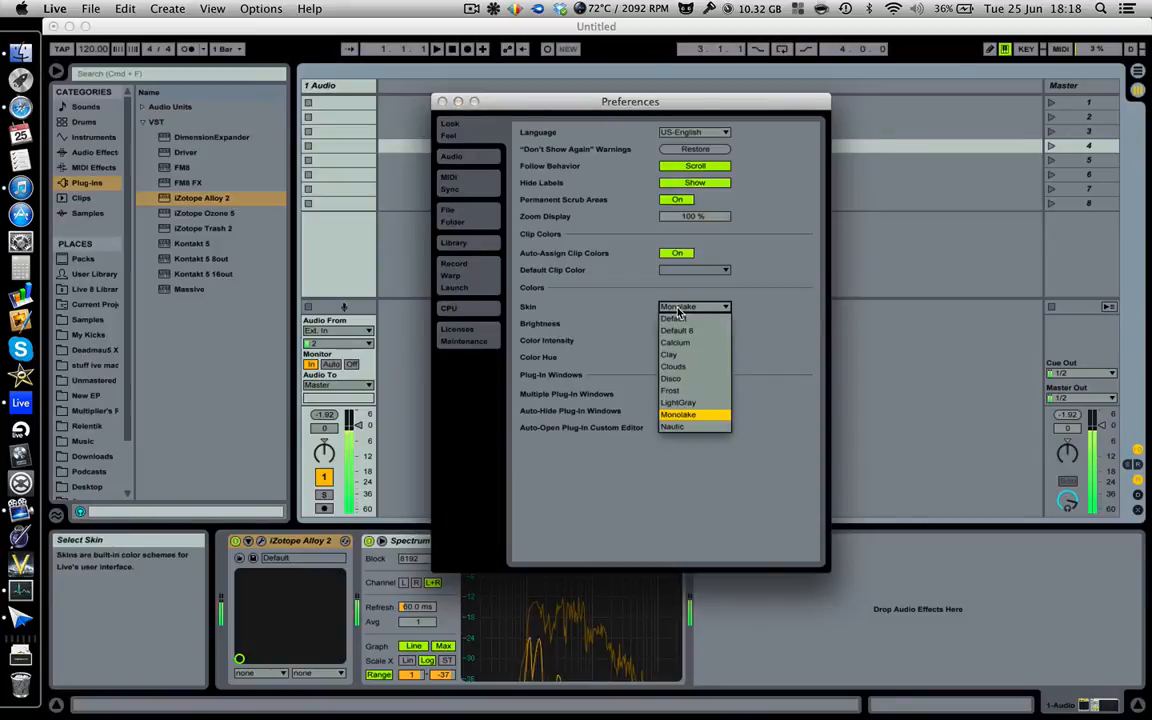
click(682, 390)
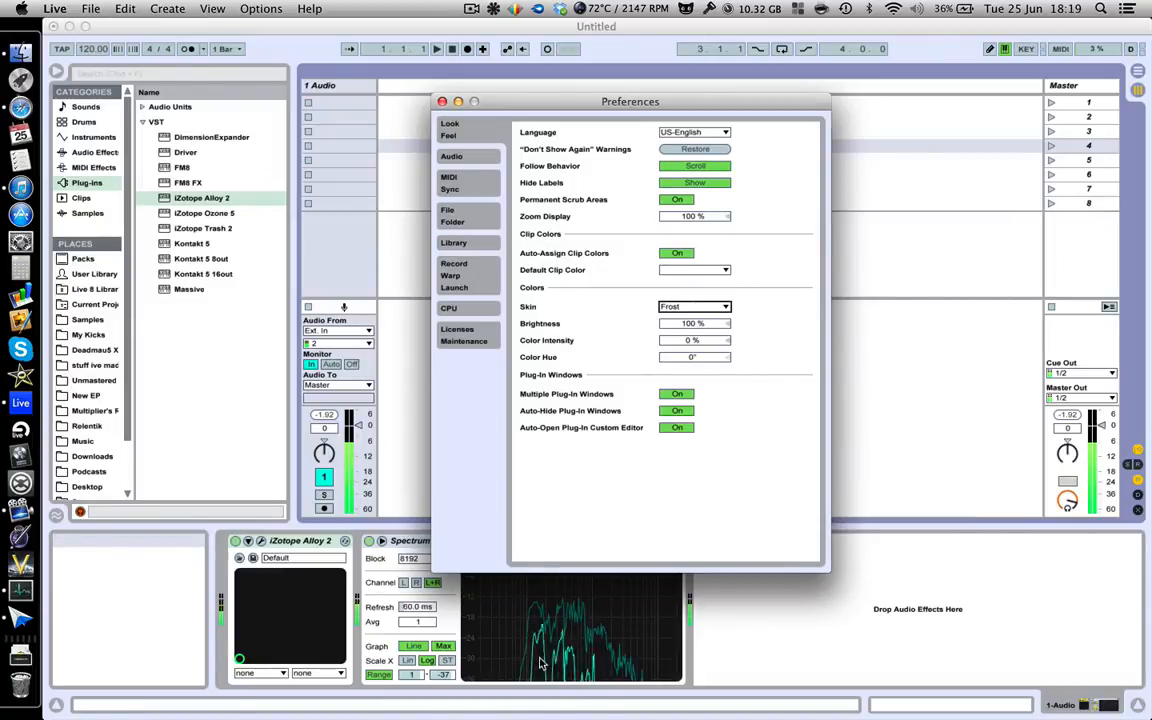
click(694, 306)
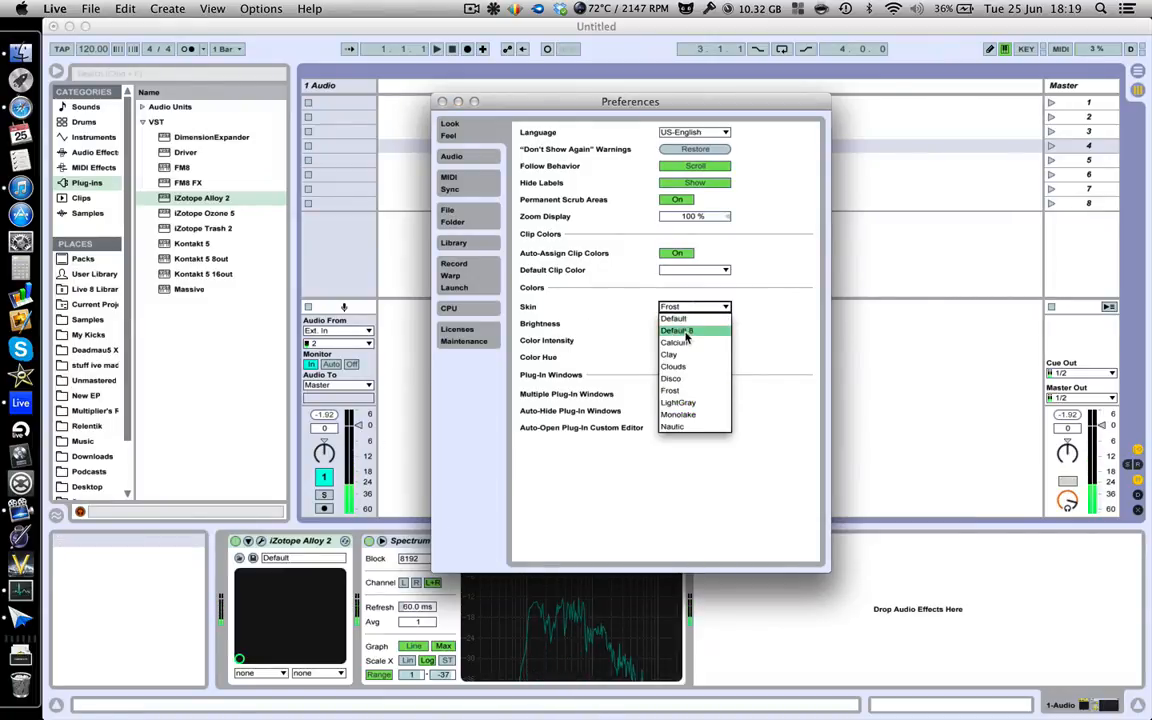
click(690, 327)
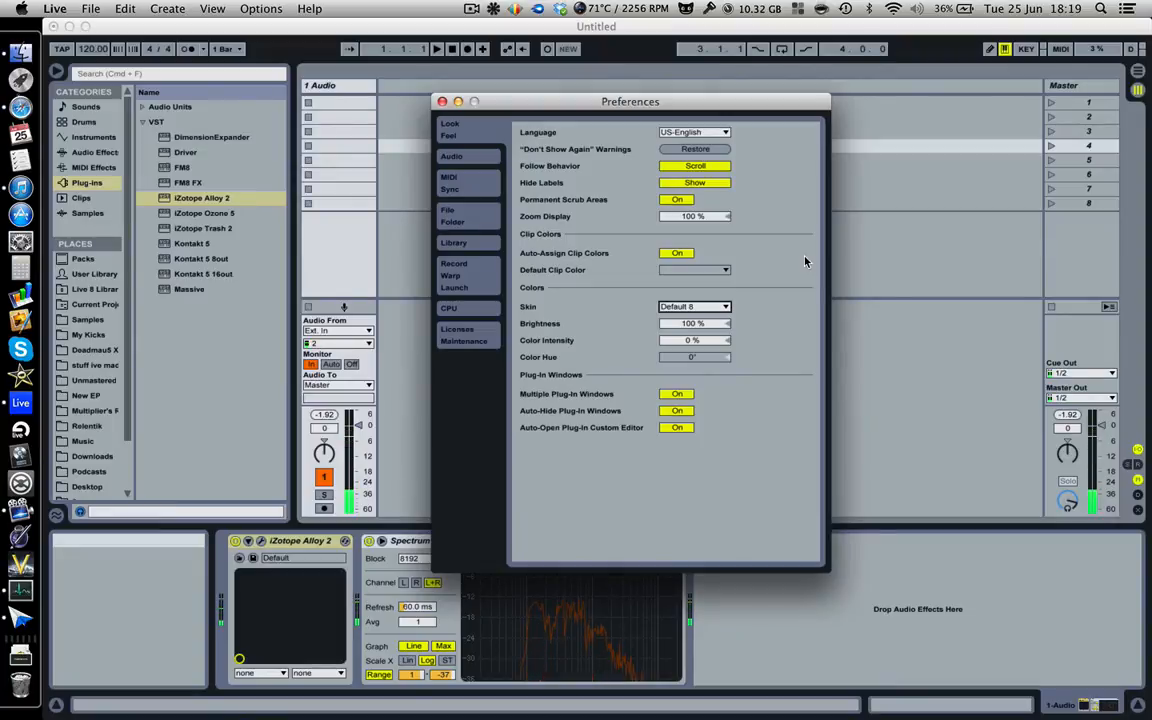
- Turn Auto-Hide Plug-In Windows off and back on
click(677, 411)
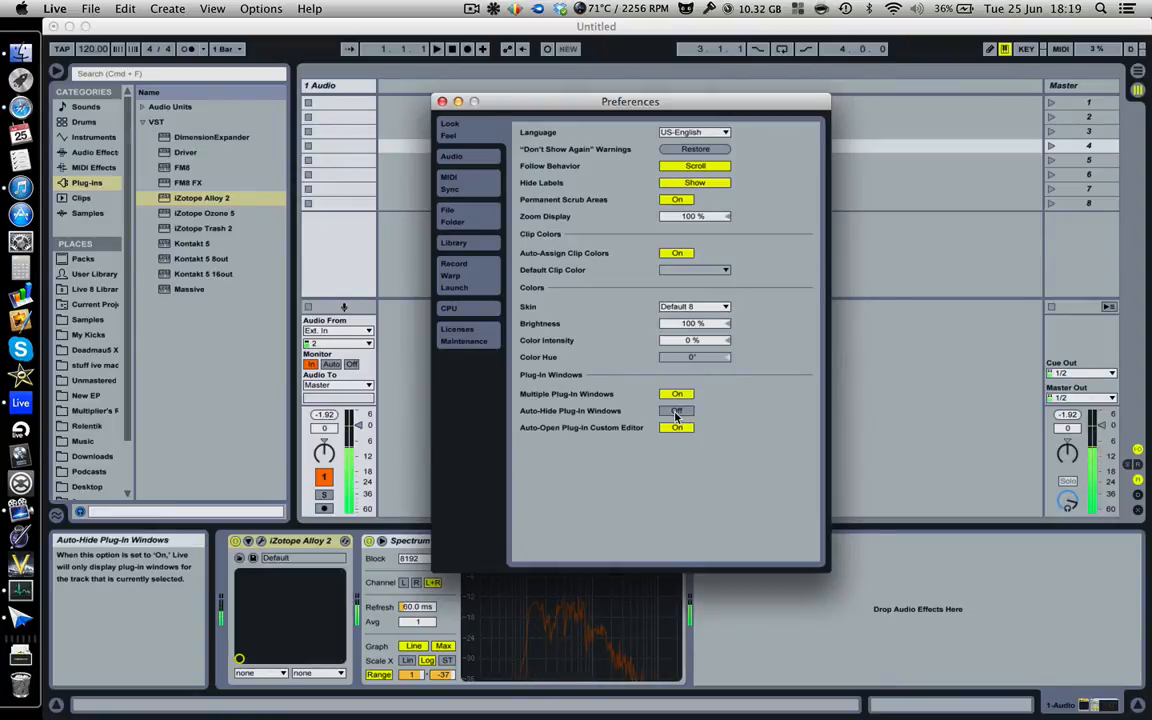
click(677, 412)
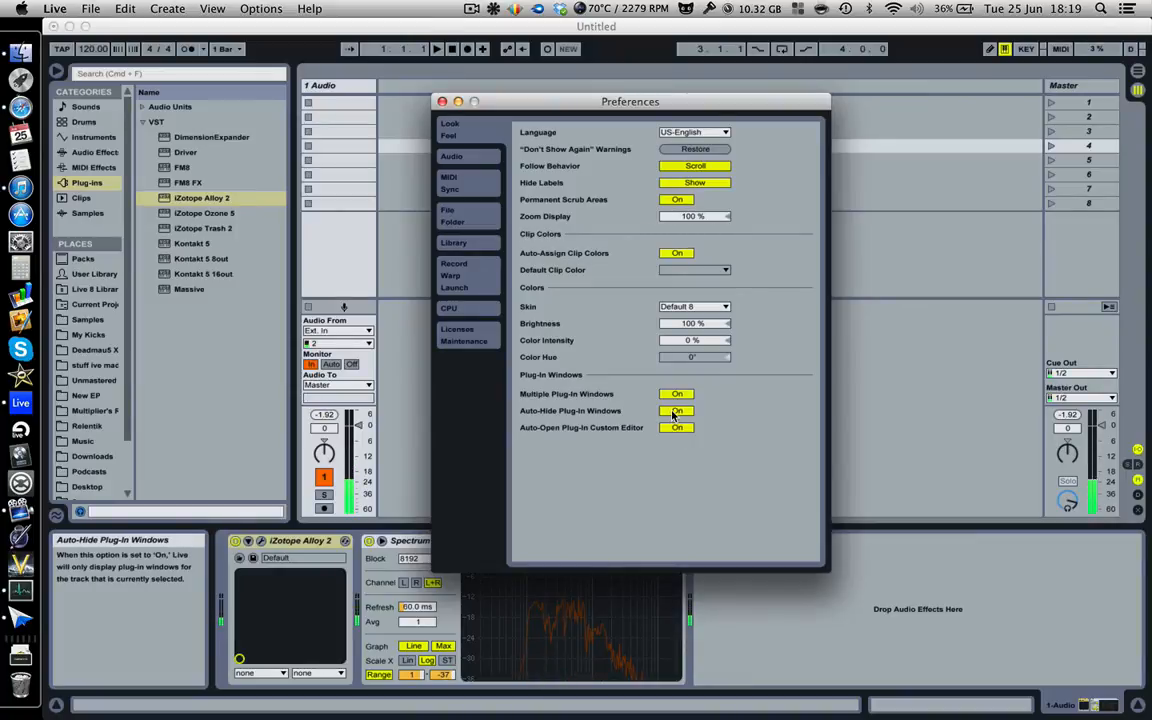
- Review the available audio output devices and in/out sample rates in the Audio preferences without changing them
click(476, 160)
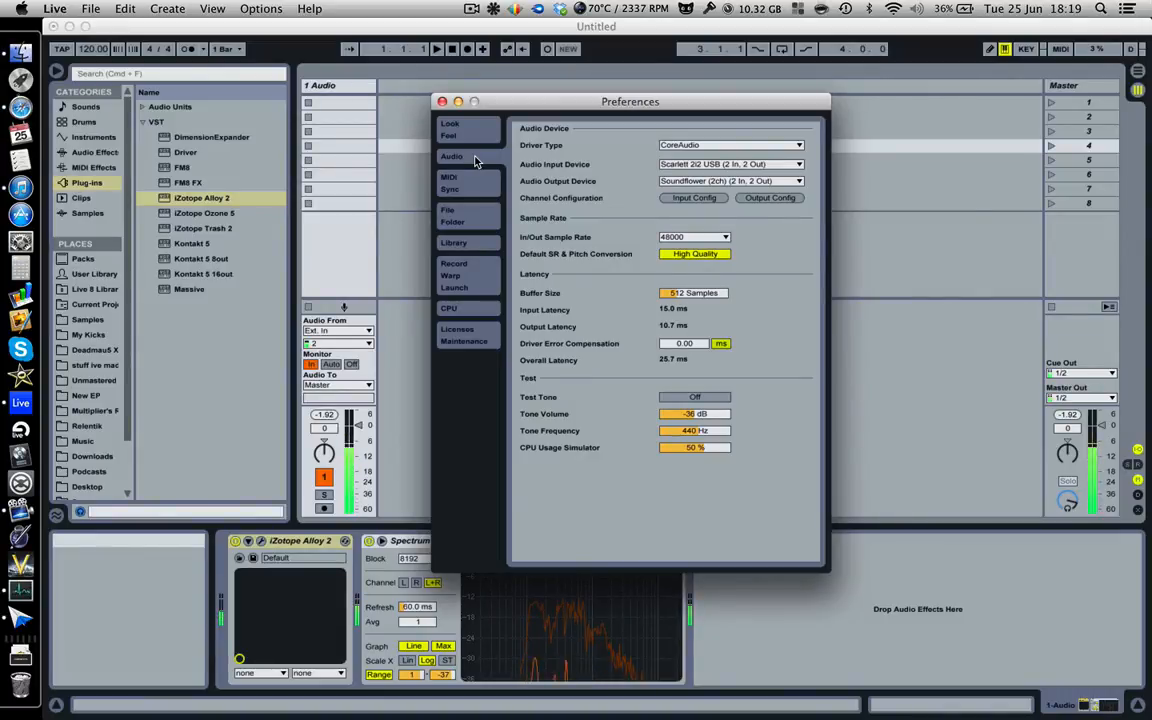
click(721, 184)
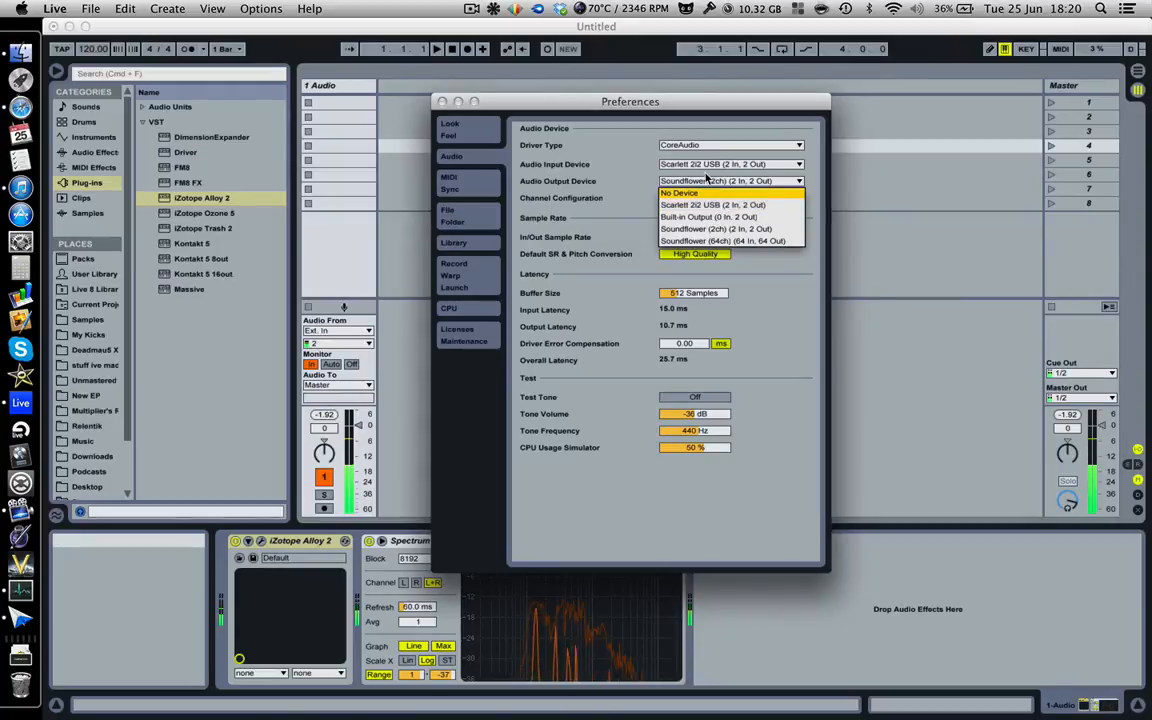
click(531, 205)
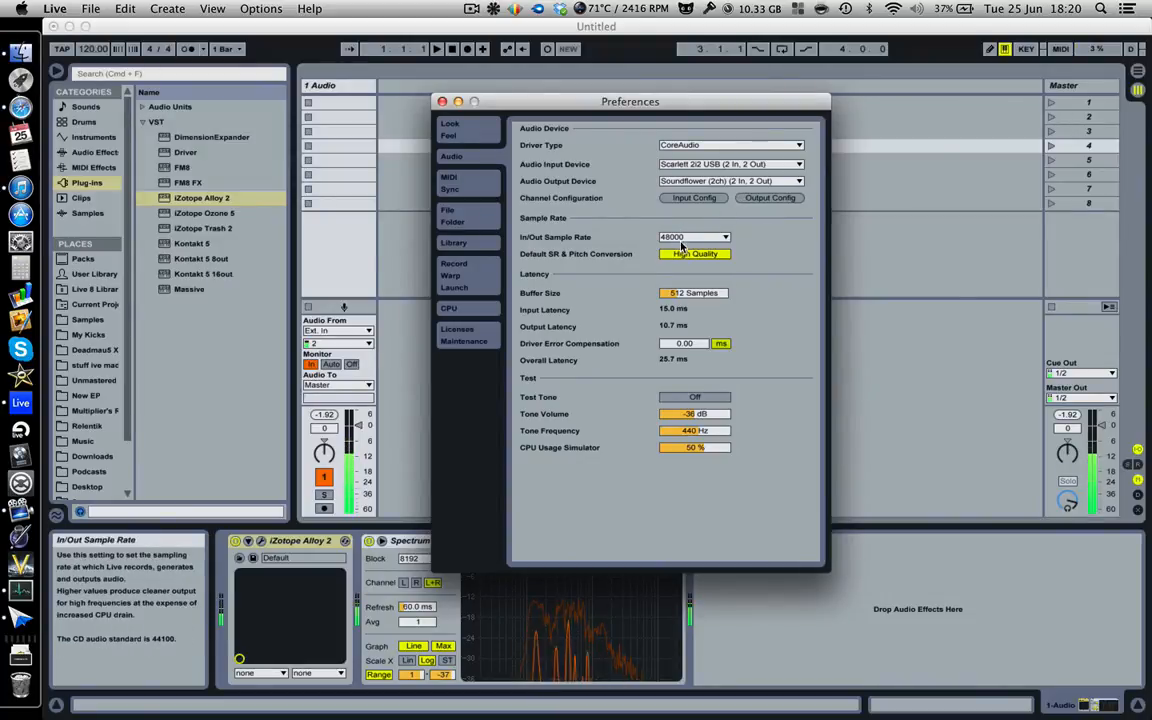
click(726, 237)
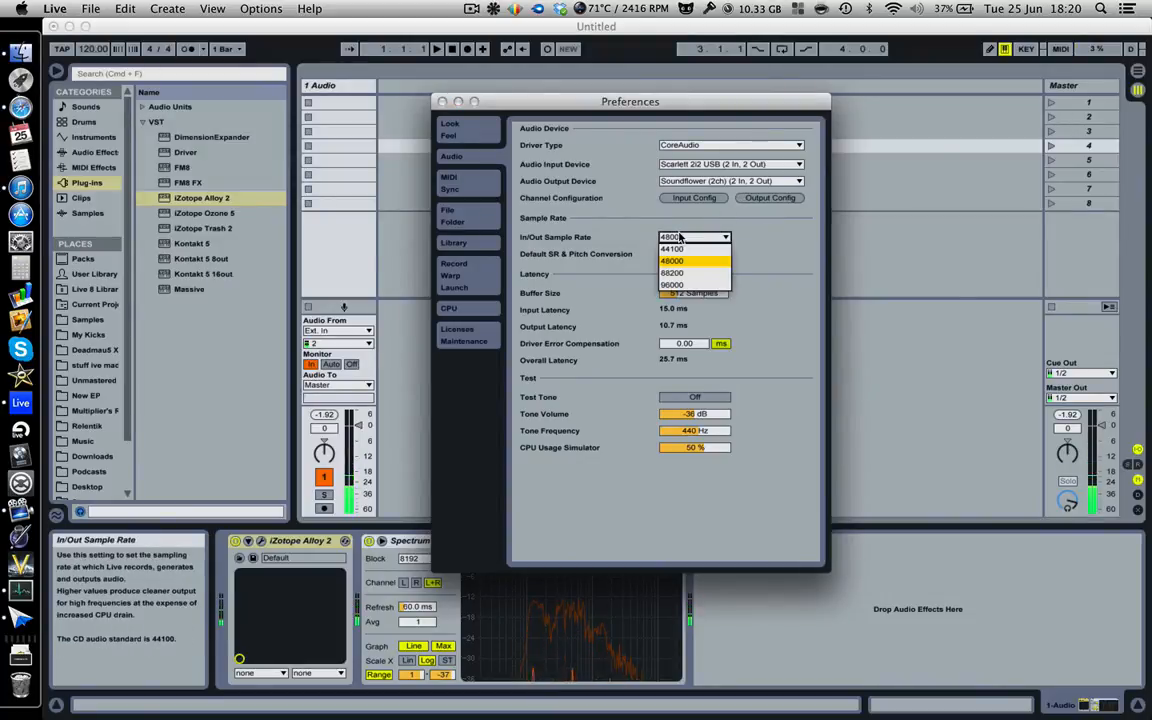
click(767, 247)
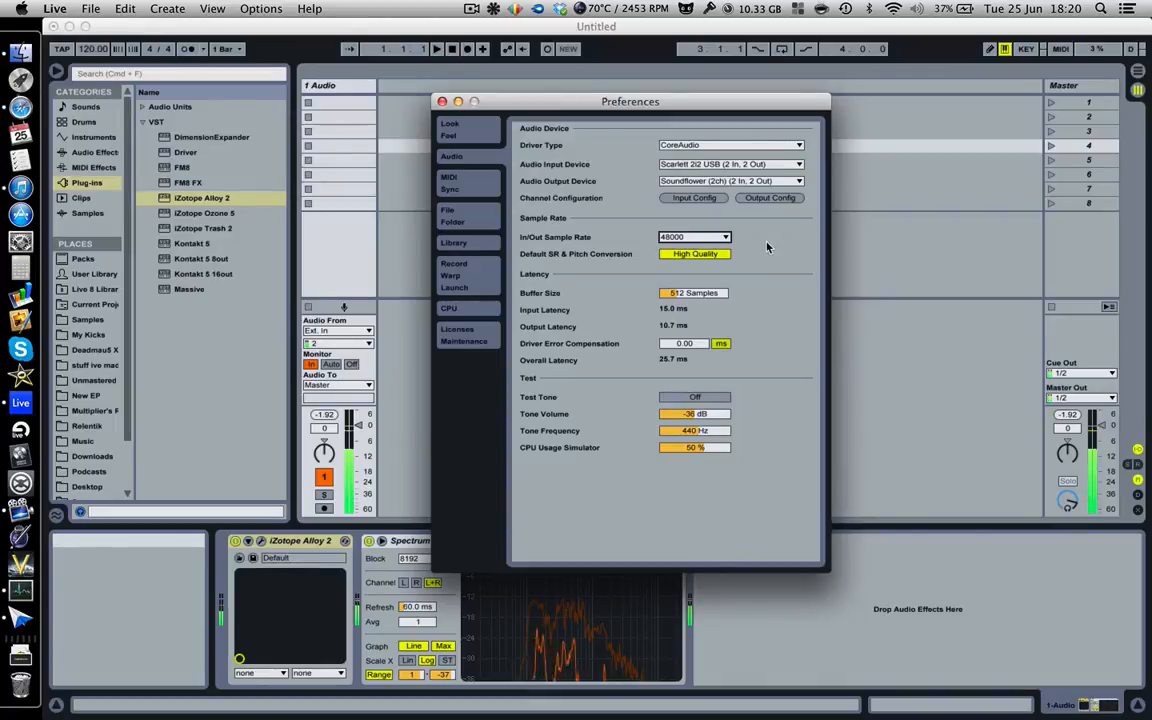
- Examine the pitch conversion quality, buffer size, latency, driver error compensation and test tone settings
mouse_move(679, 256)
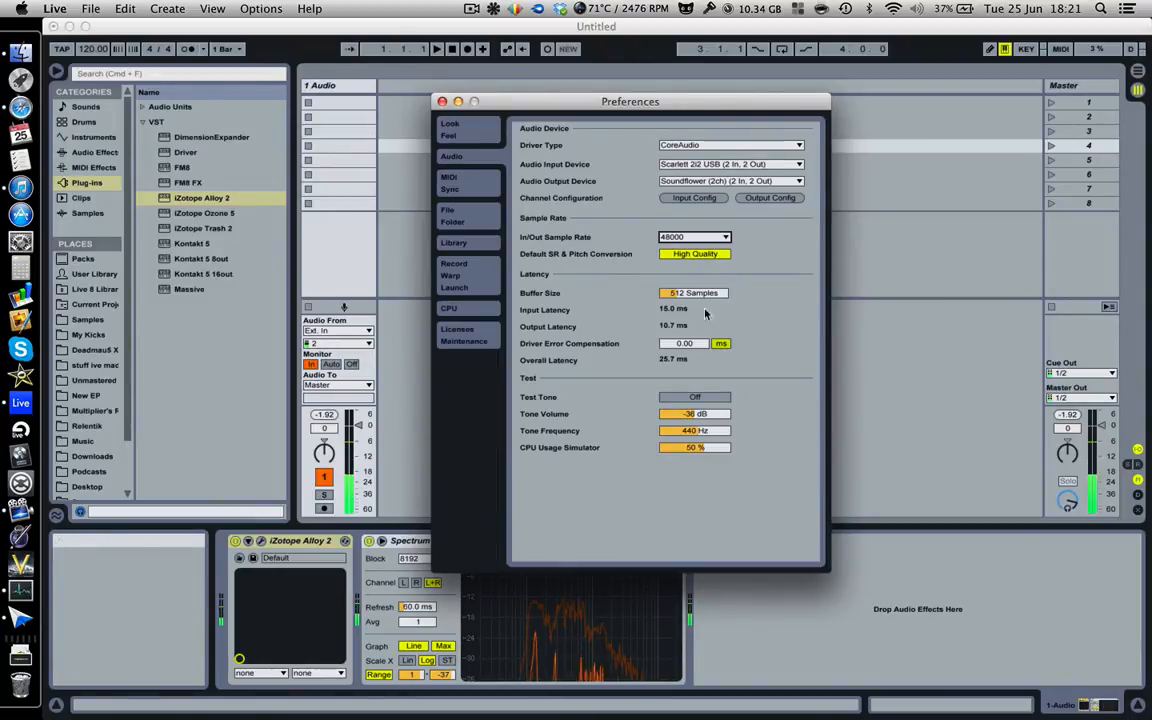
mouse_move(697, 293)
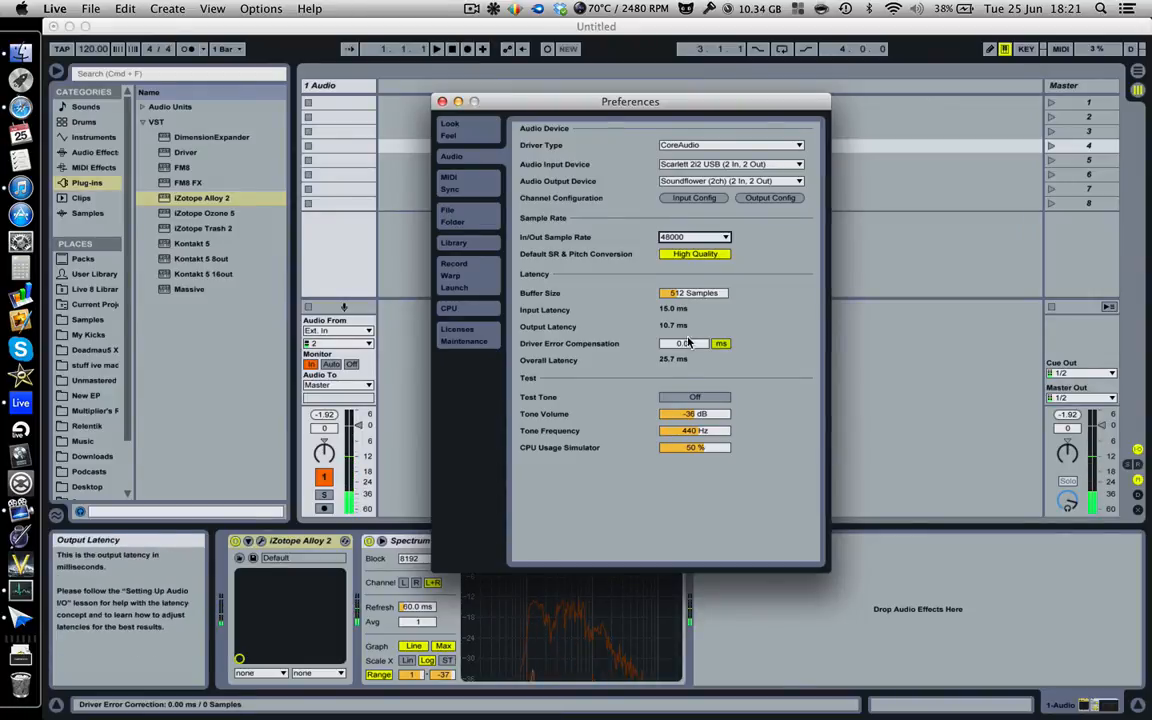
mouse_move(652, 342)
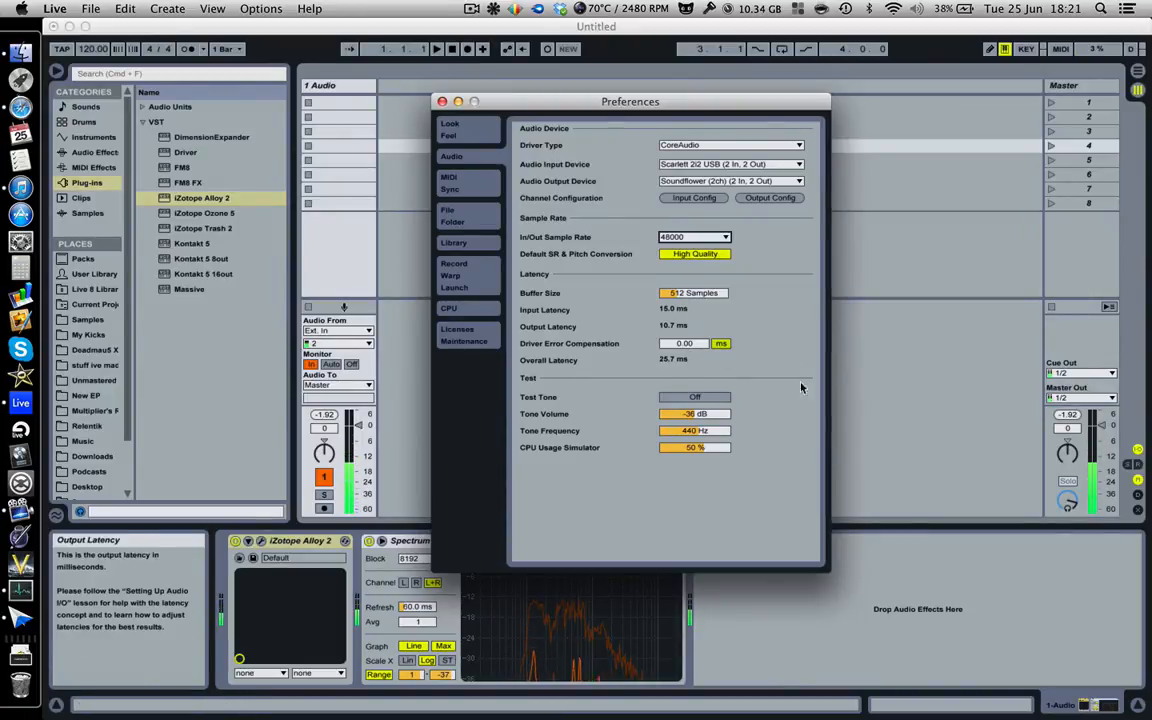
mouse_move(674, 447)
mouse_move(704, 378)
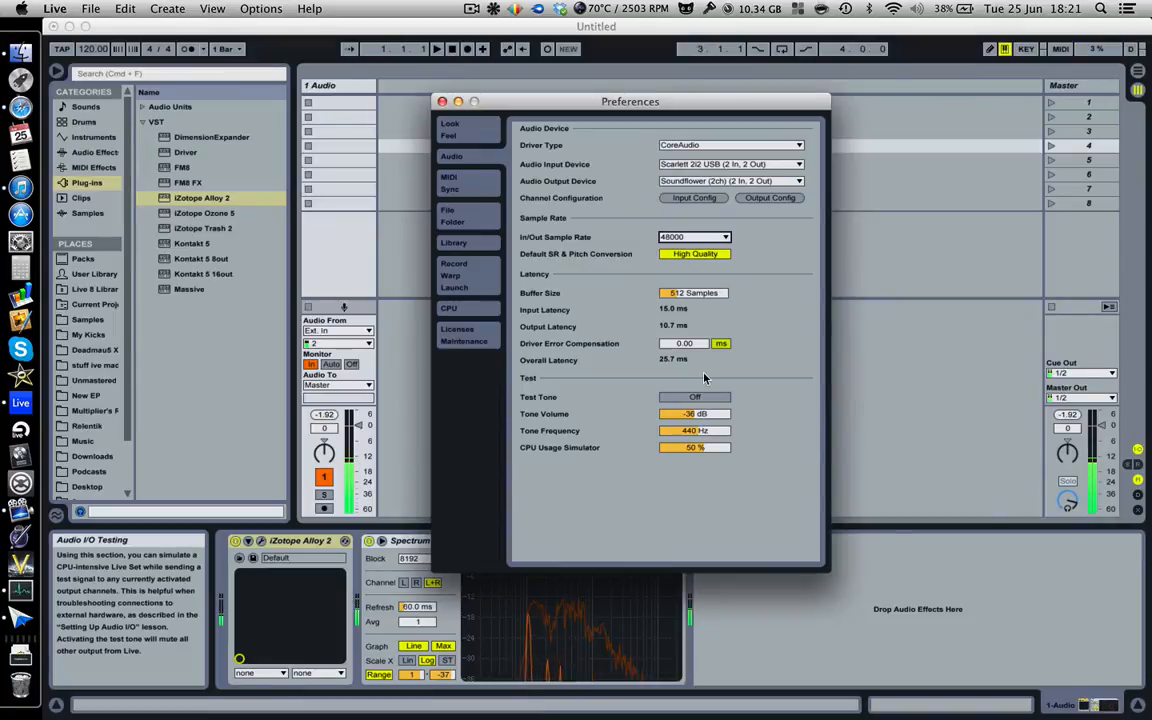
- Review the MIDI/Sync, File/Folder and Library preferences, including control surfaces, plug-in sources and content locations
click(468, 181)
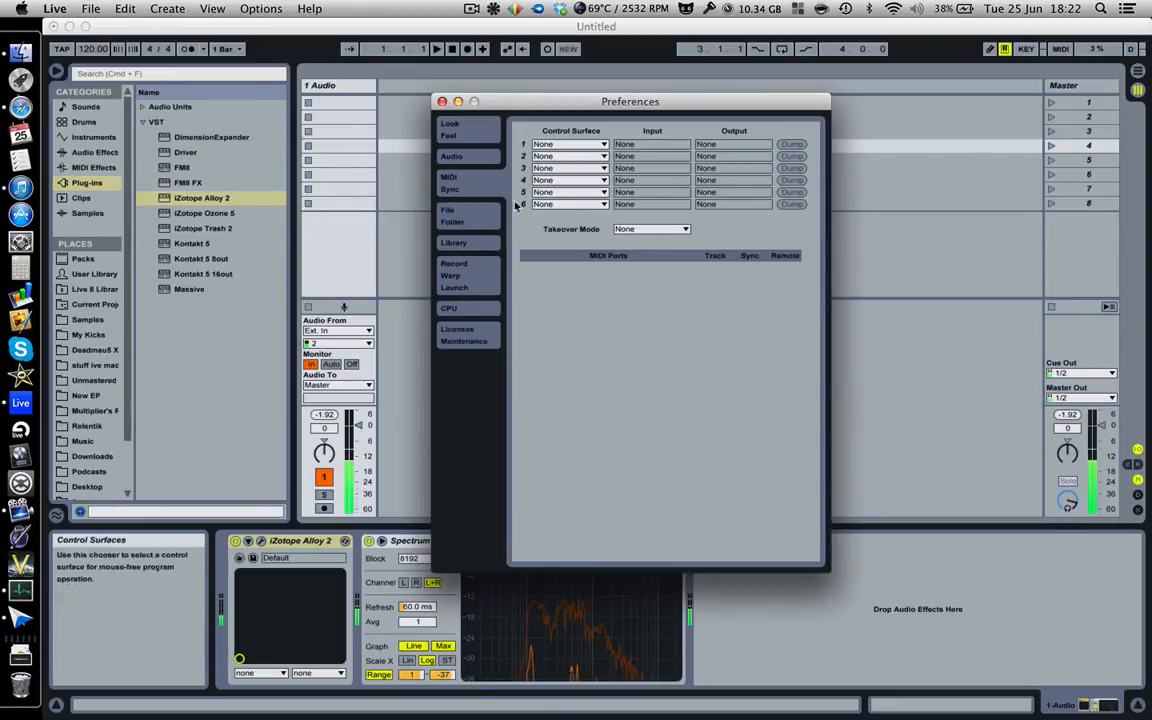
click(488, 218)
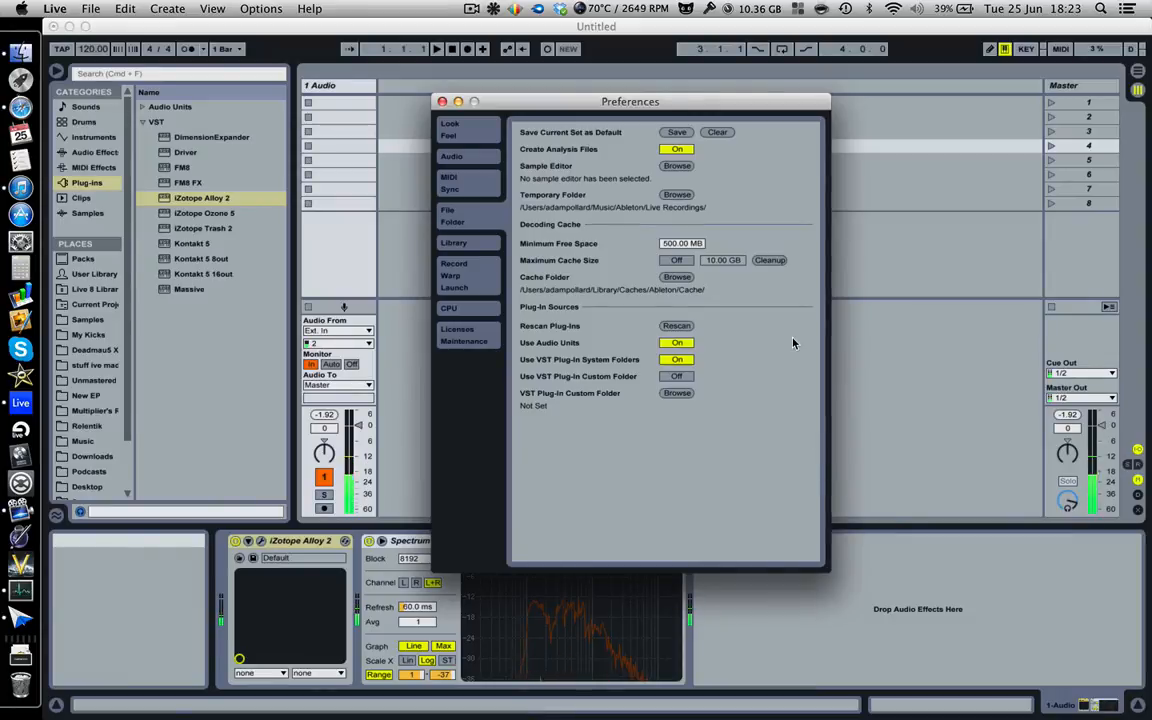
mouse_move(683, 148)
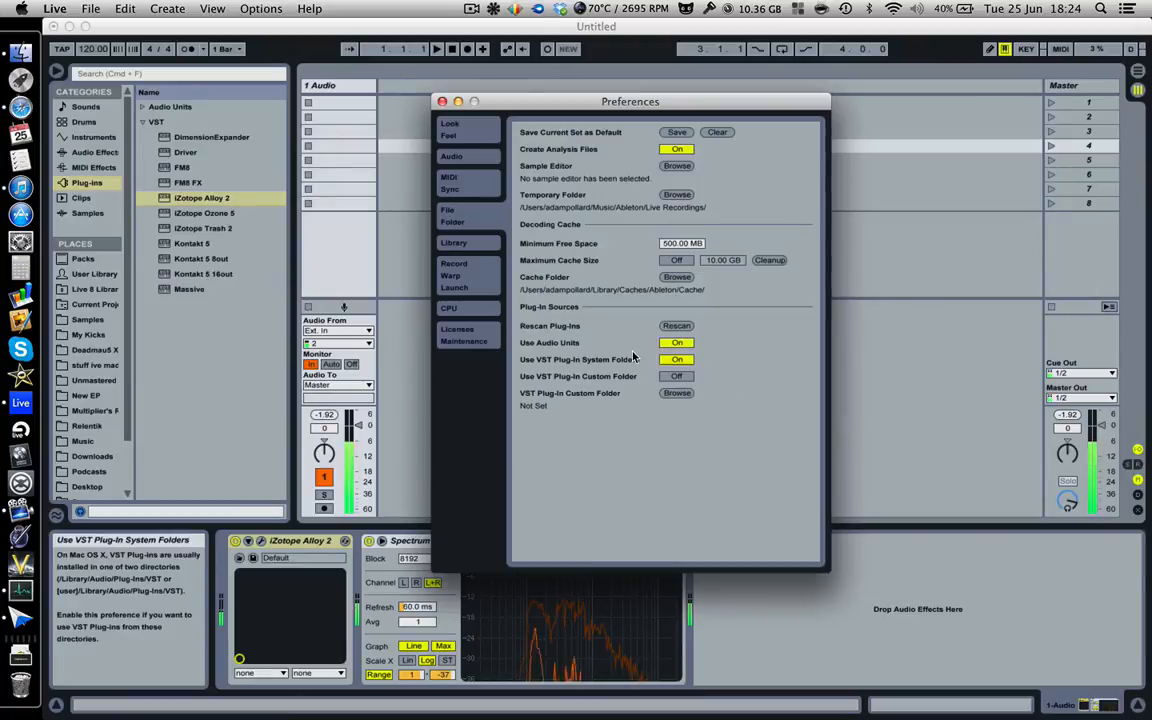
click(486, 246)
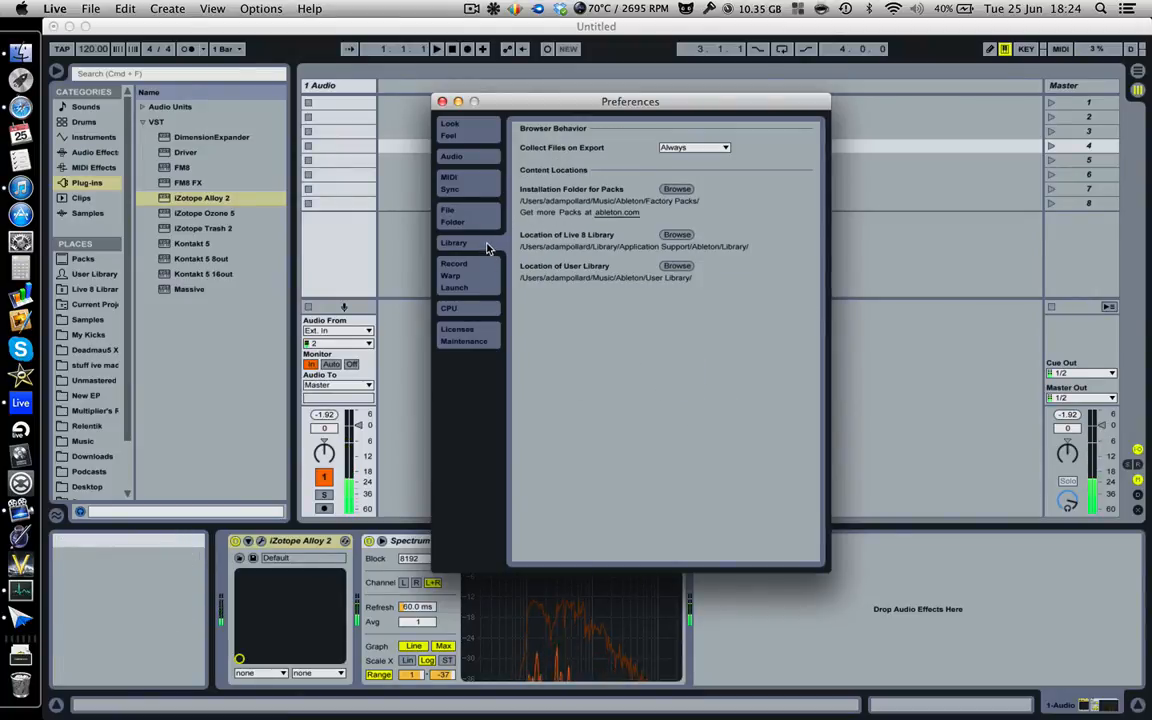
- Open the Record/Warp/Launch preferences and choose Re-Pitch as the default warp mode
click(486, 290)
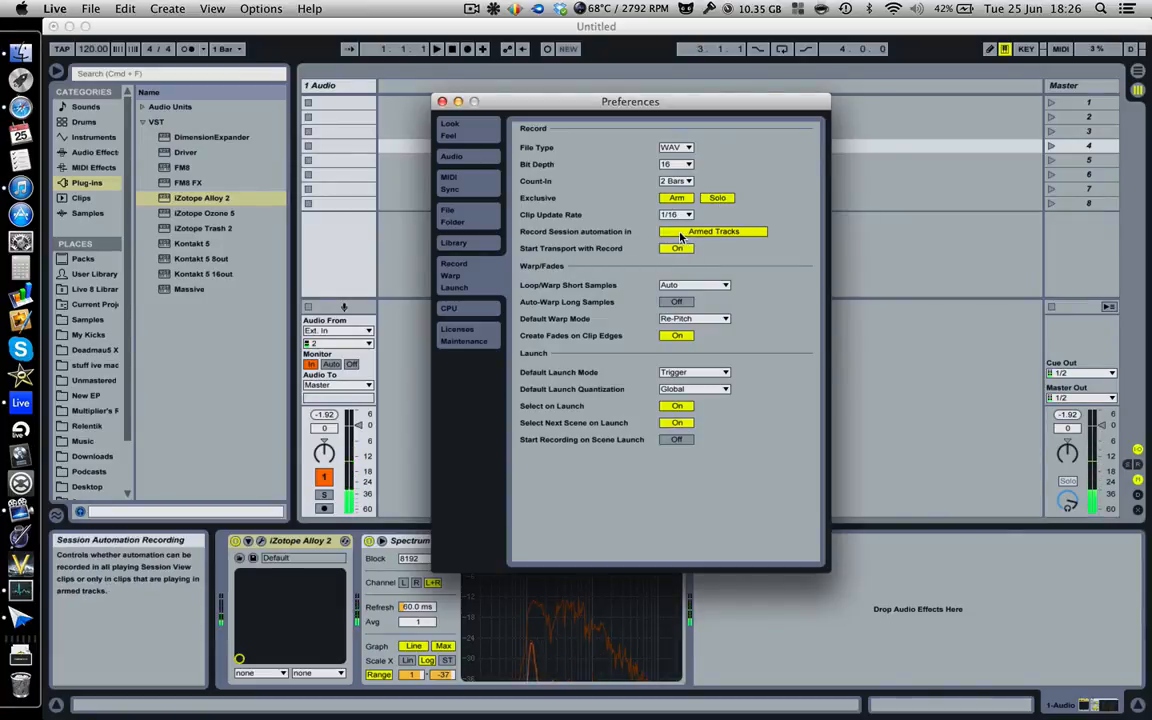
click(693, 318)
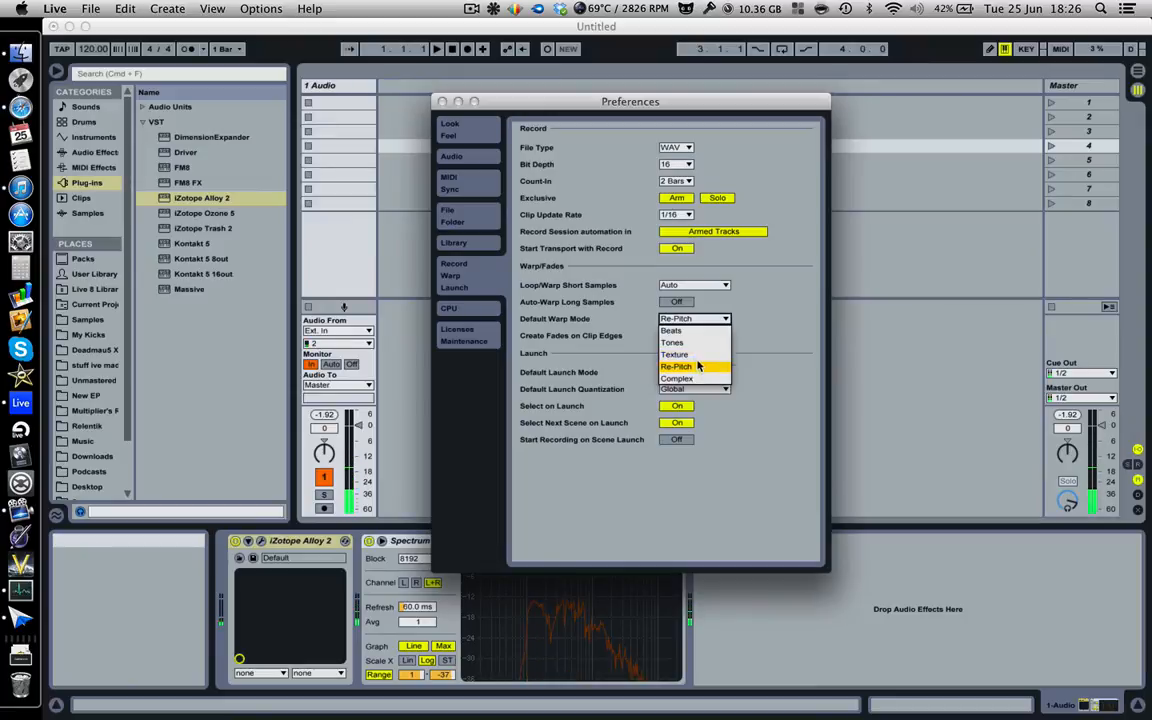
click(700, 366)
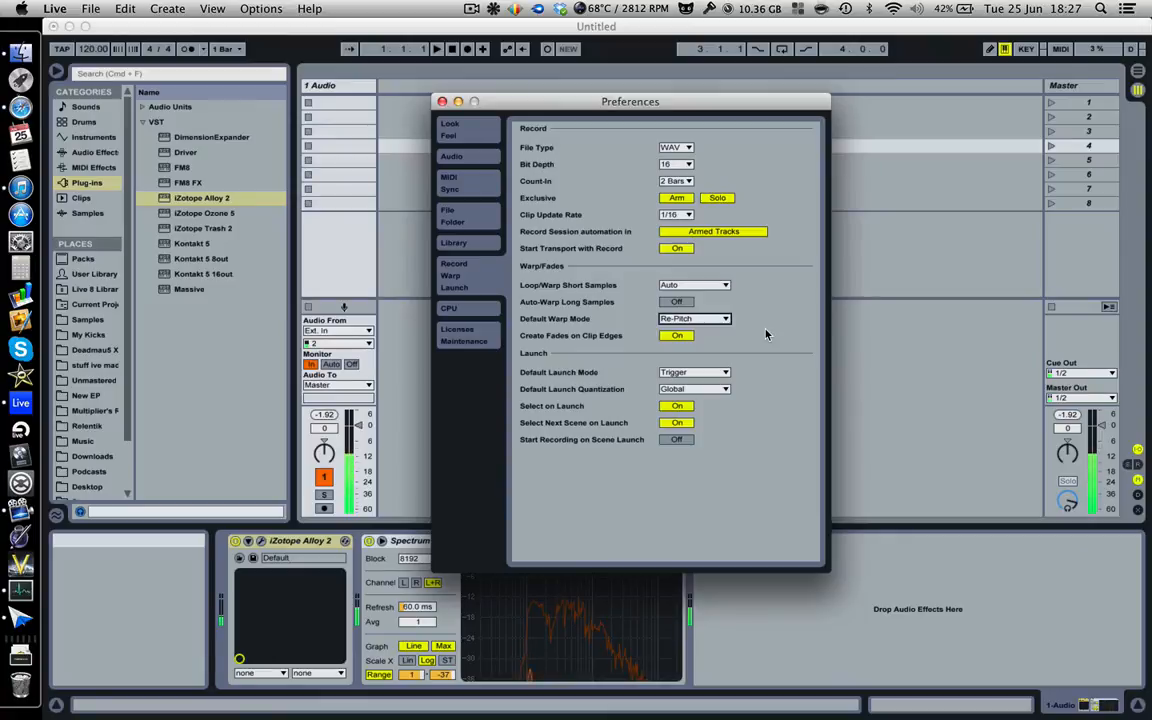
mouse_move(688, 319)
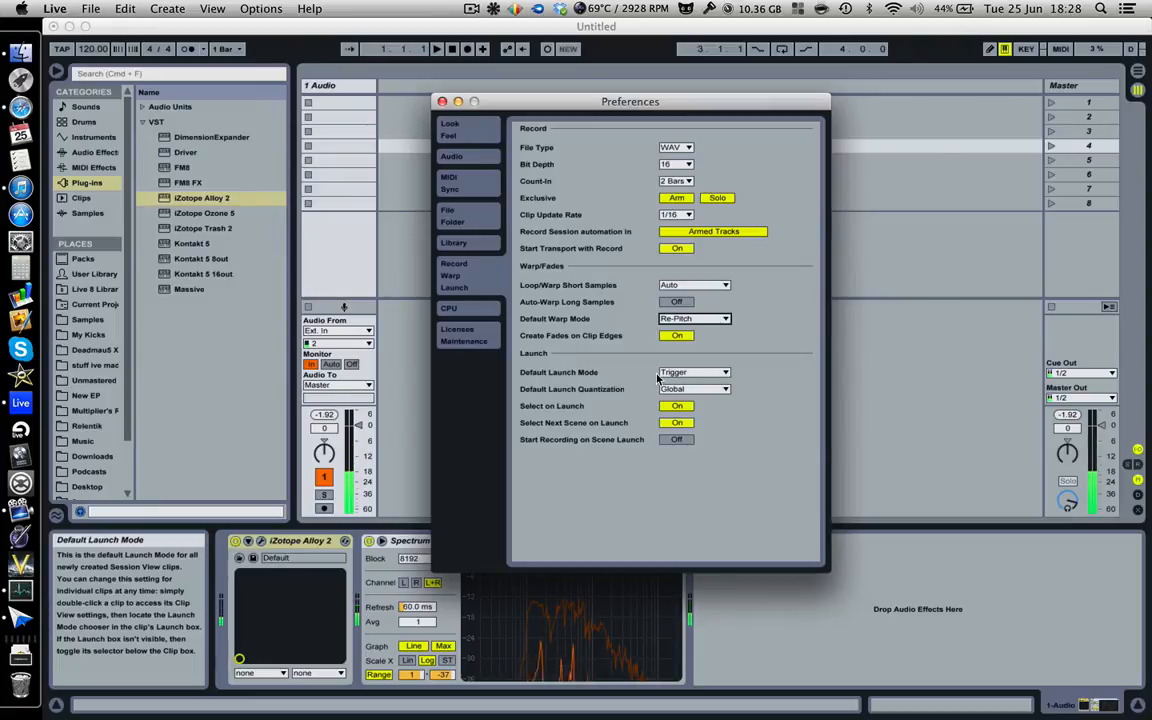
- Review the available options for the default launch mode and default launch quantization
click(699, 374)
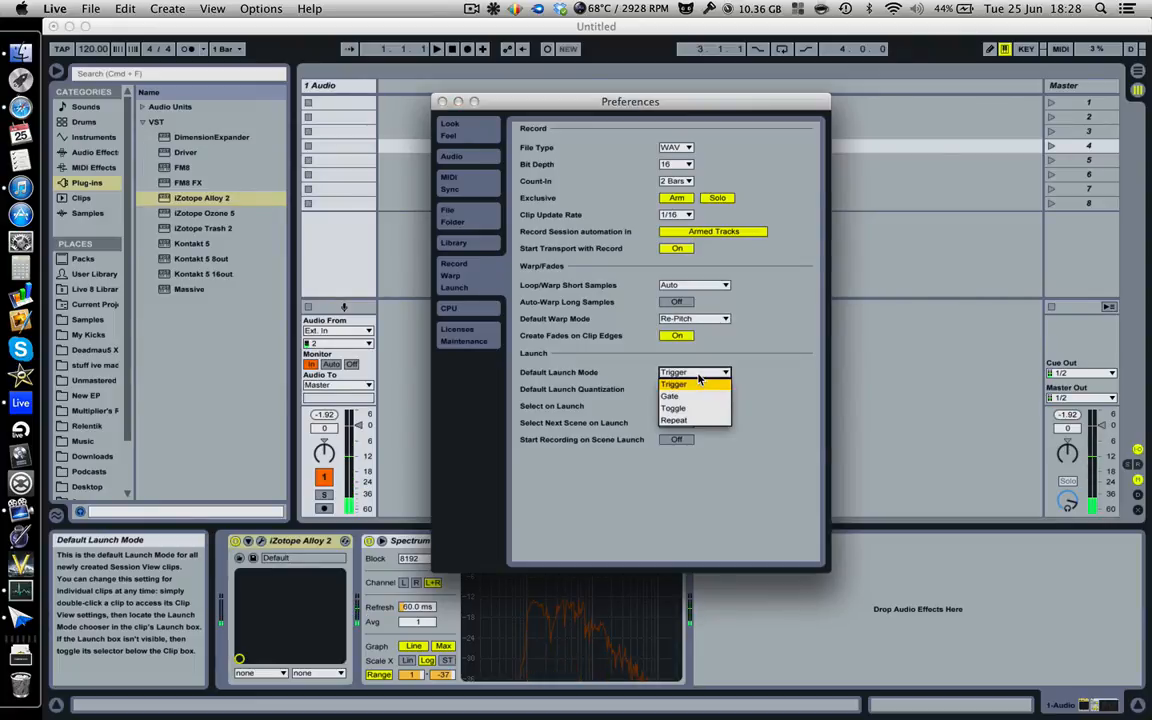
click(699, 380)
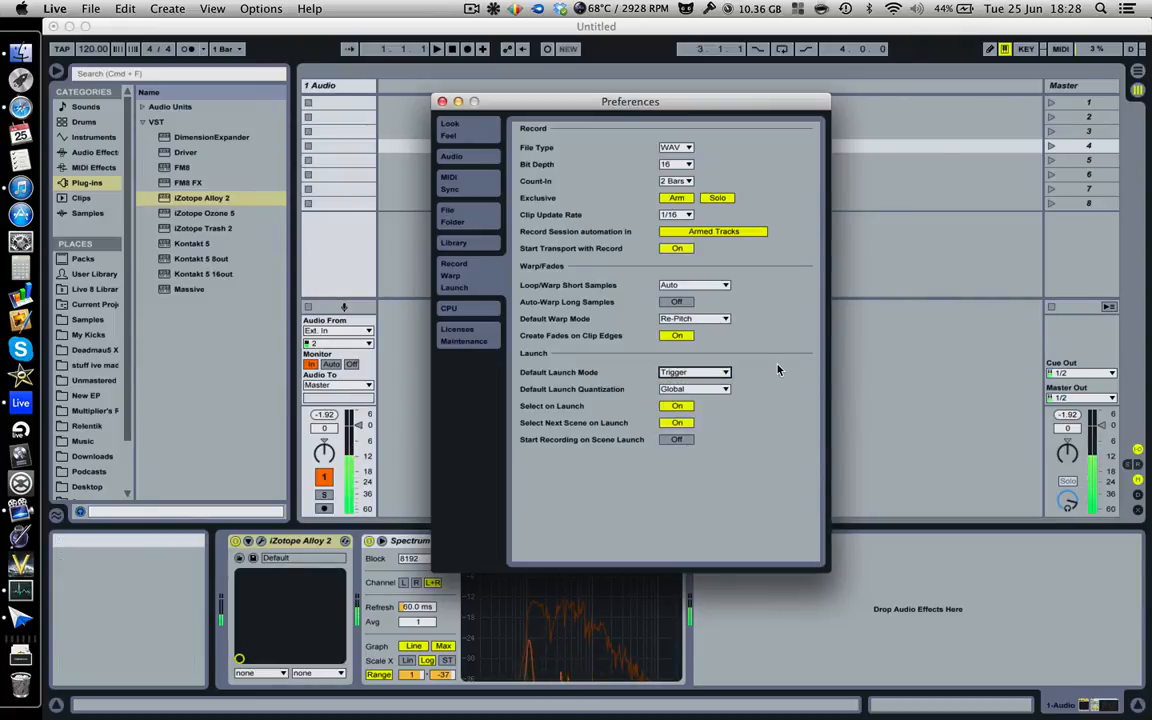
mouse_move(633, 401)
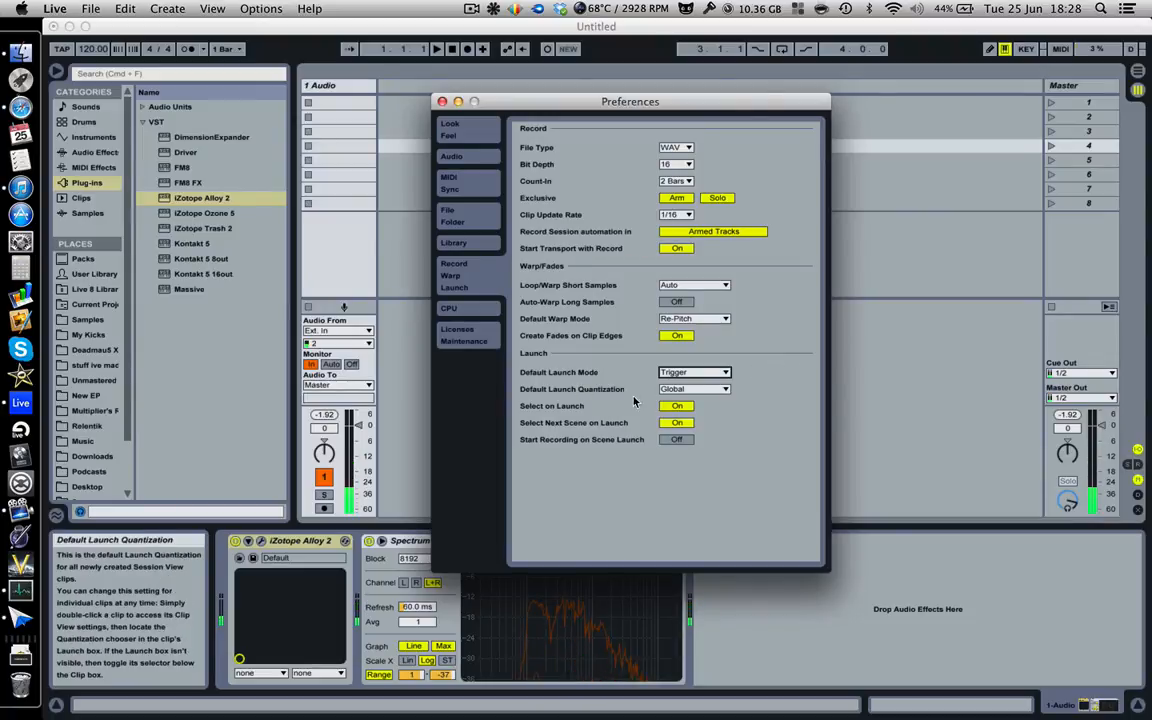
click(695, 390)
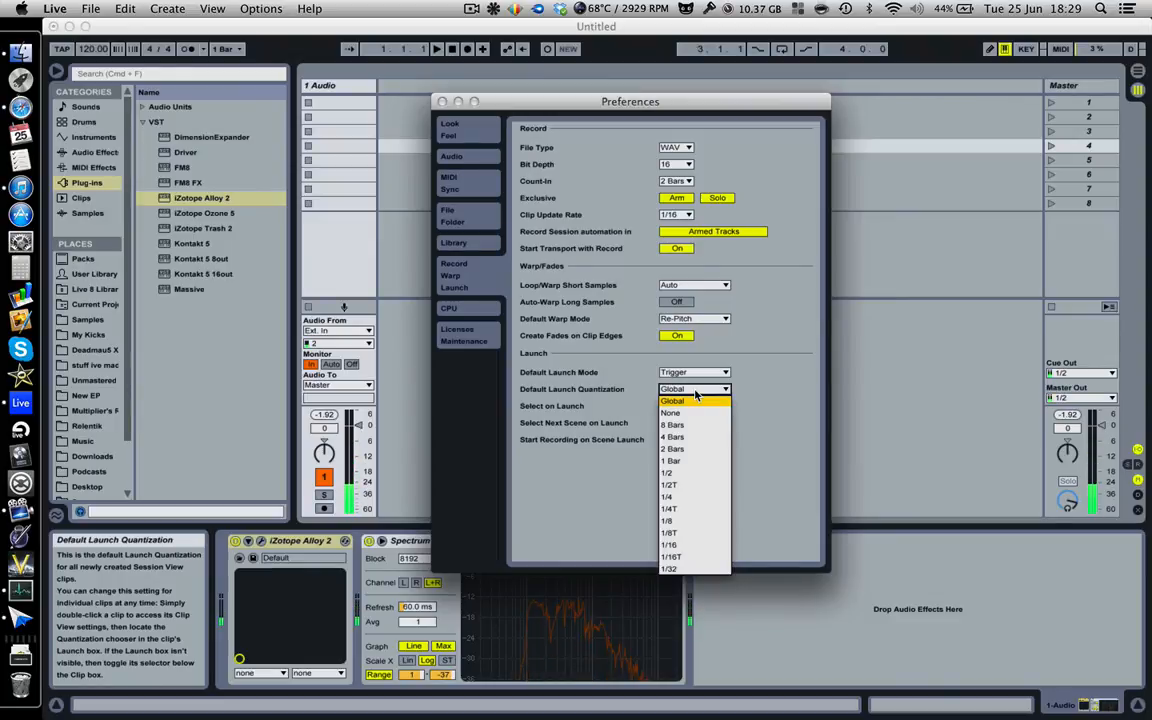
click(762, 388)
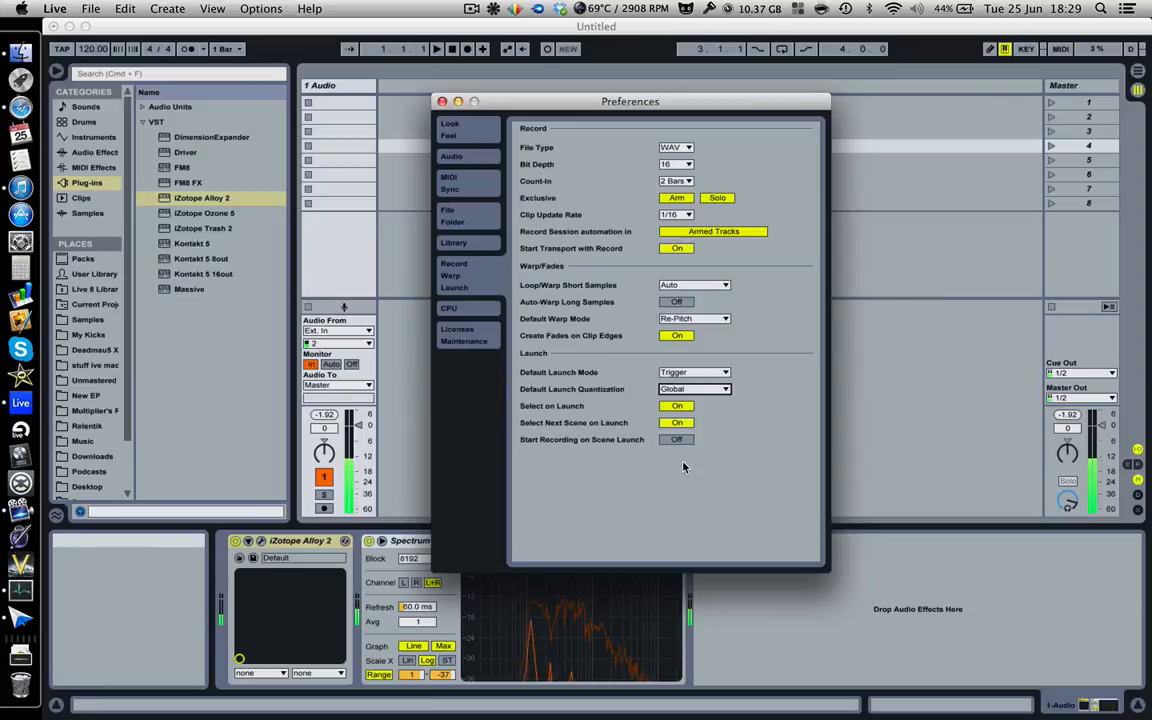
- Review the CPU and Licenses/Maintenance preferences, and close the Preferences window from the Look/Feel page
click(452, 308)
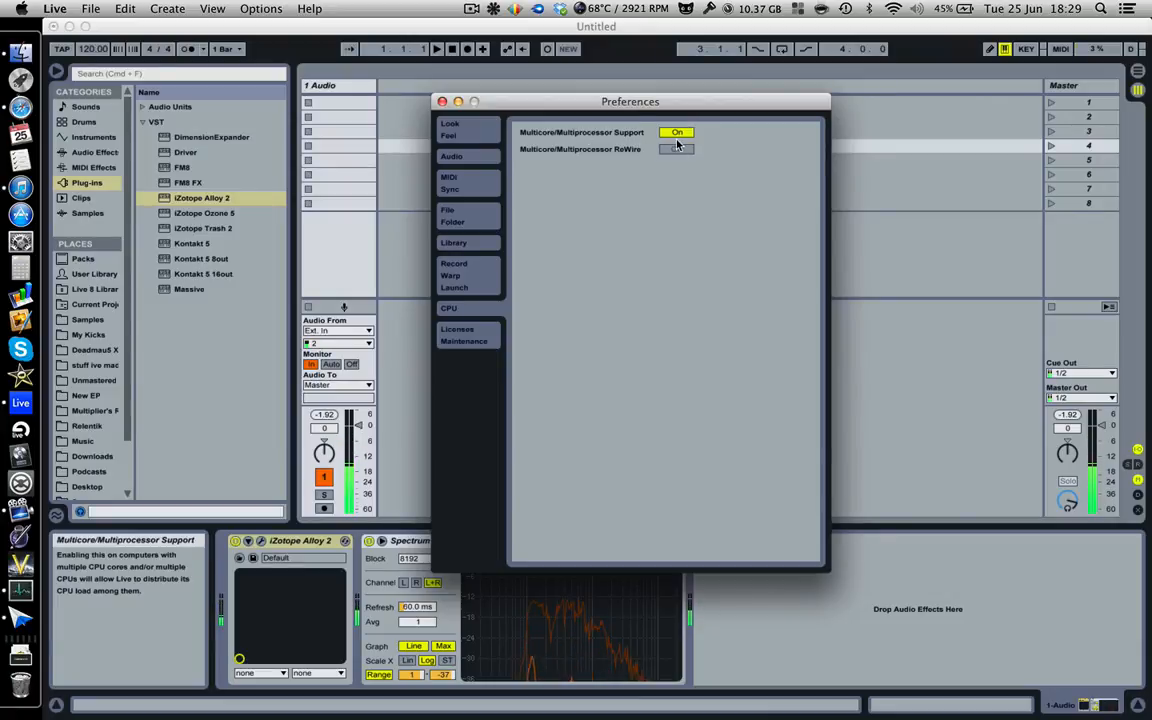
click(497, 330)
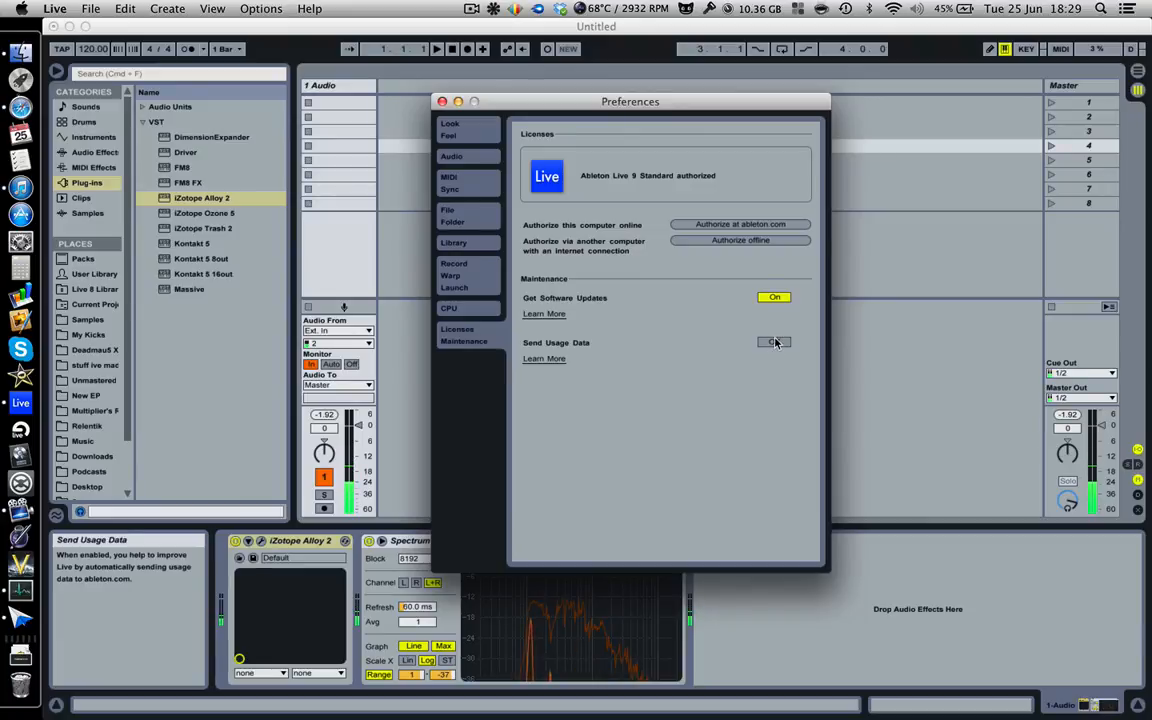
click(481, 125)
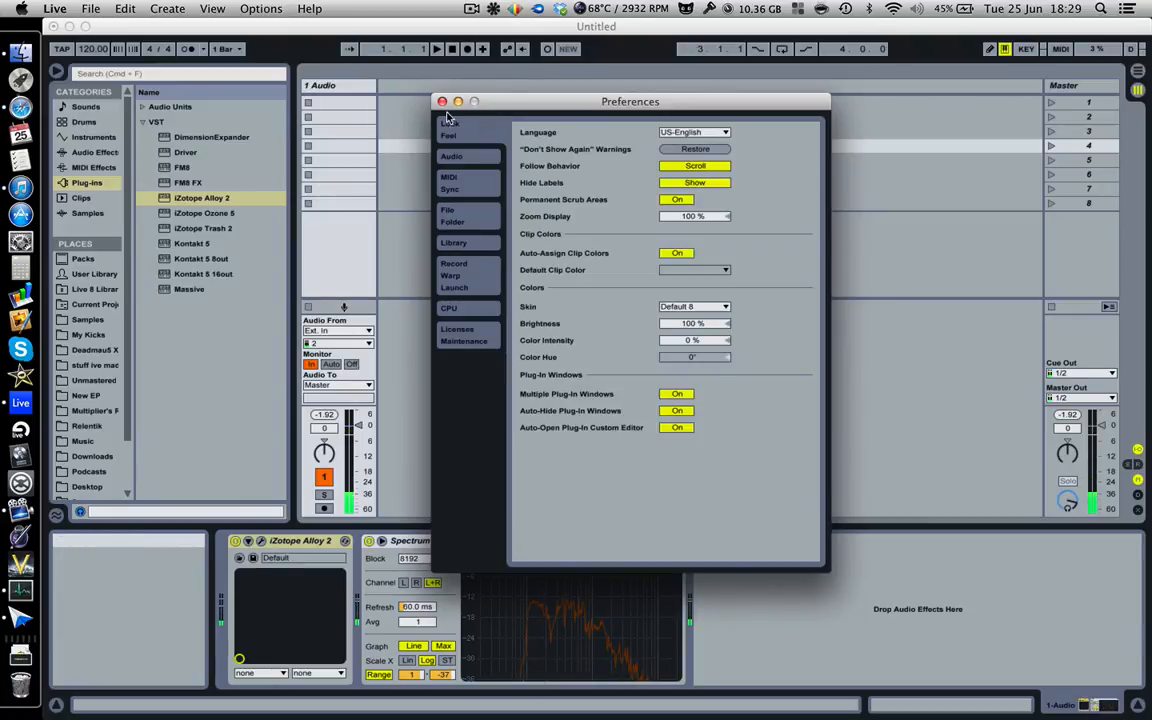
click(441, 101)
click(471, 9)
click(471, 9)
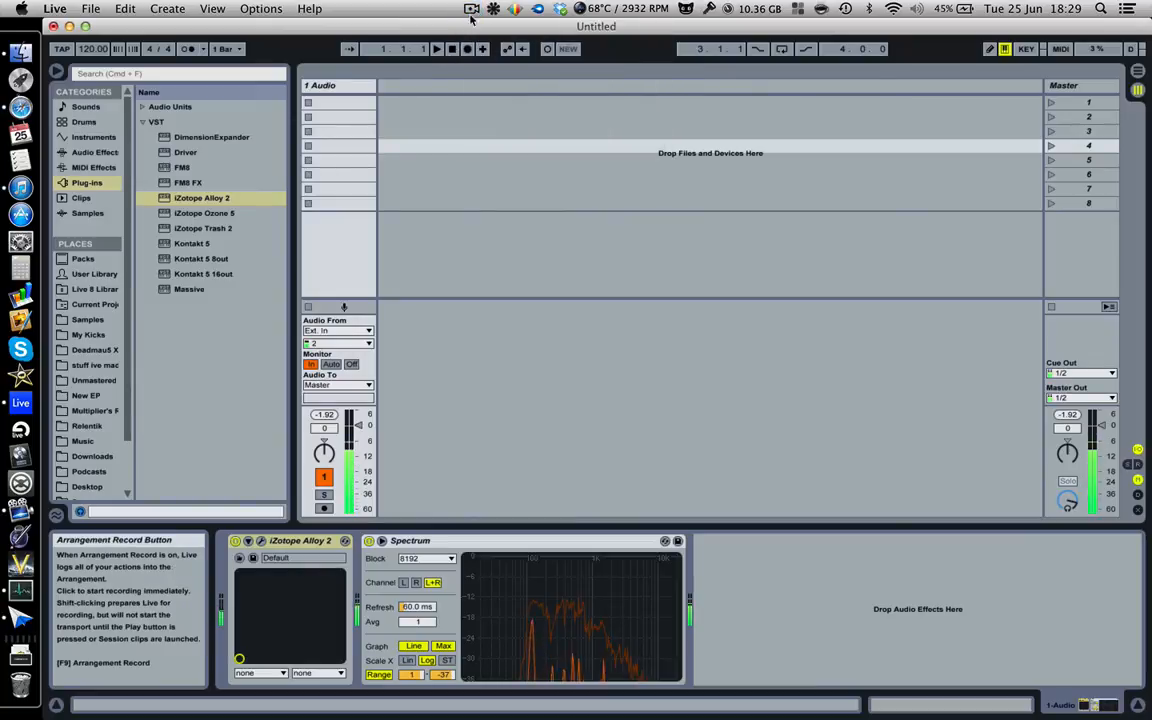
click(464, 134)
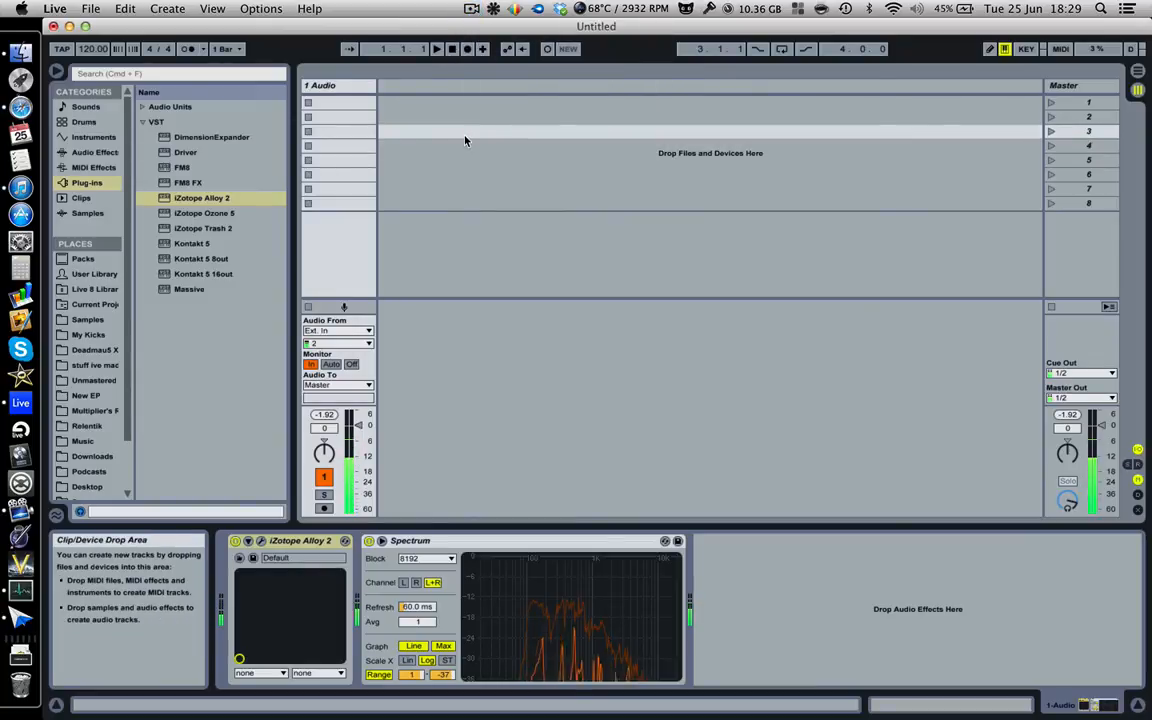